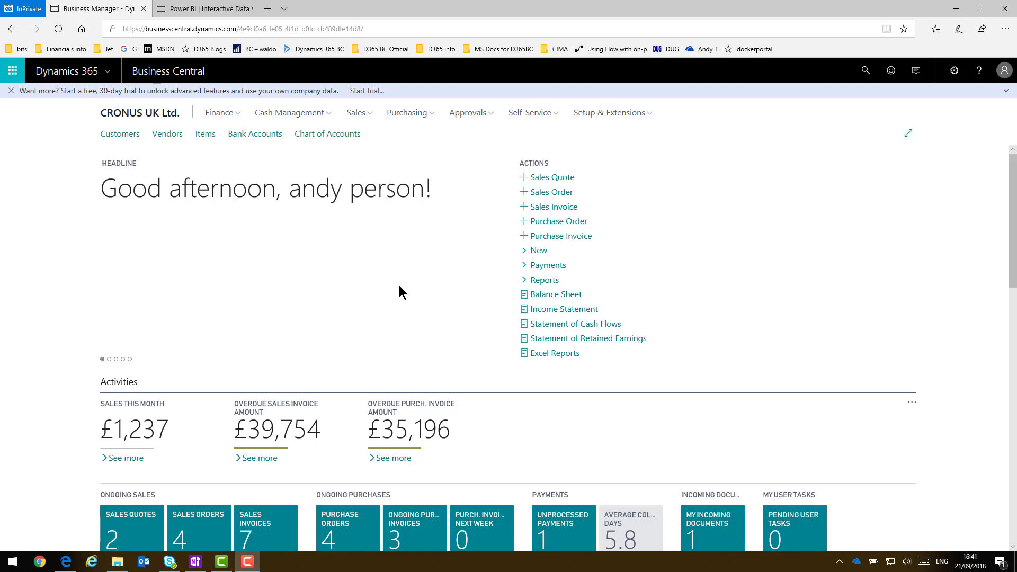
Step: Open the Customers list and switch its layout from tiles to a table
scroll(654, 265, "down", 15)
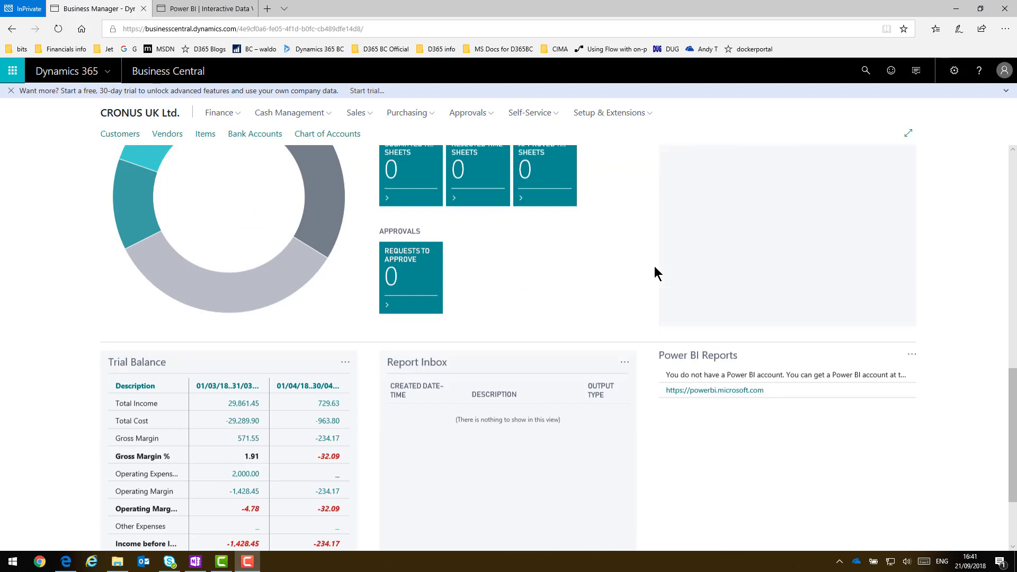
scroll(654, 266, "down", 1)
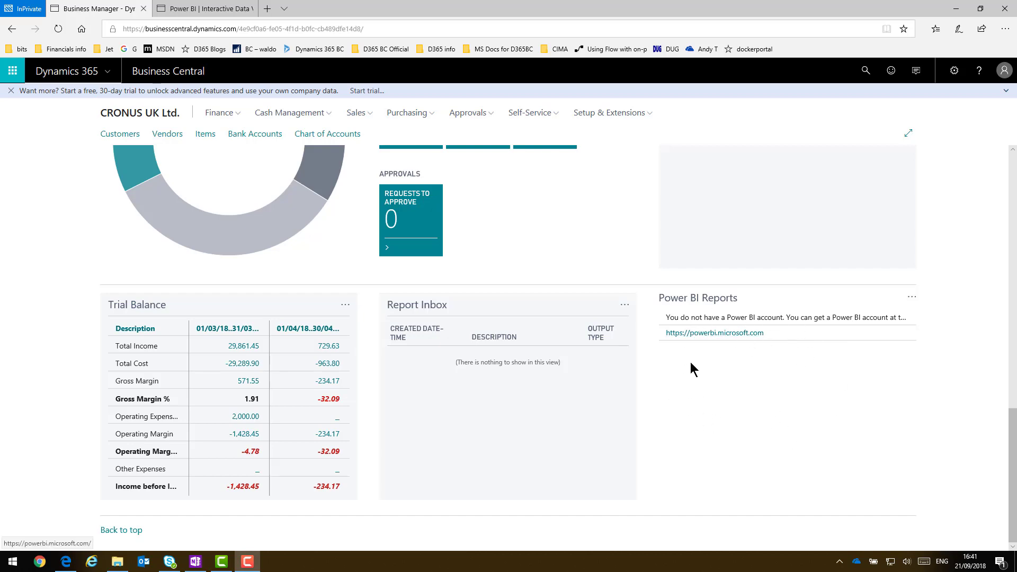
scroll(764, 374, "up", 15)
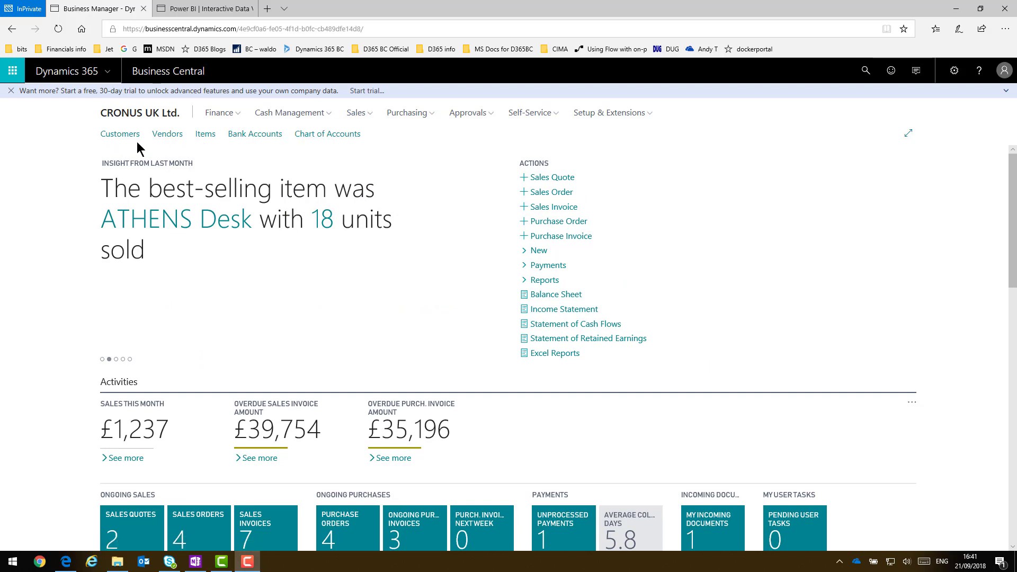
left_click(120, 138)
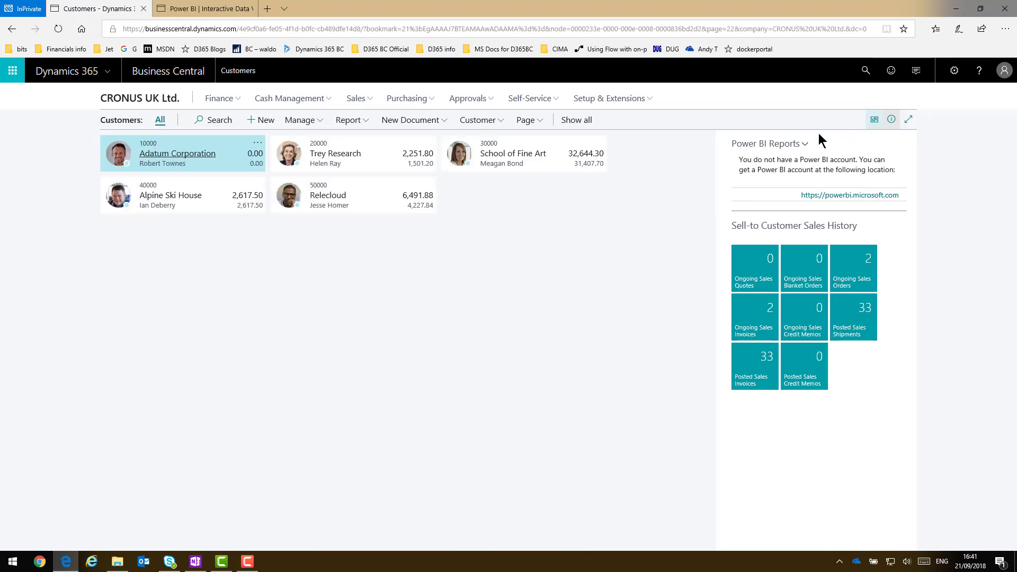
left_click(874, 120)
left_click(820, 150)
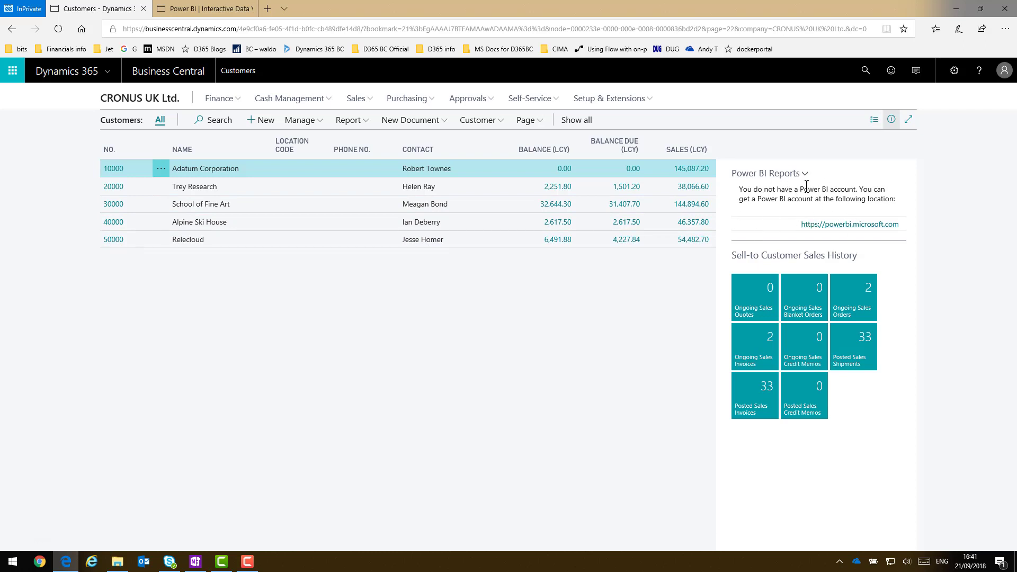
Step: Hide the Power BI Reports factbox via Display > Show/Hide, then show it again
left_click(576, 121)
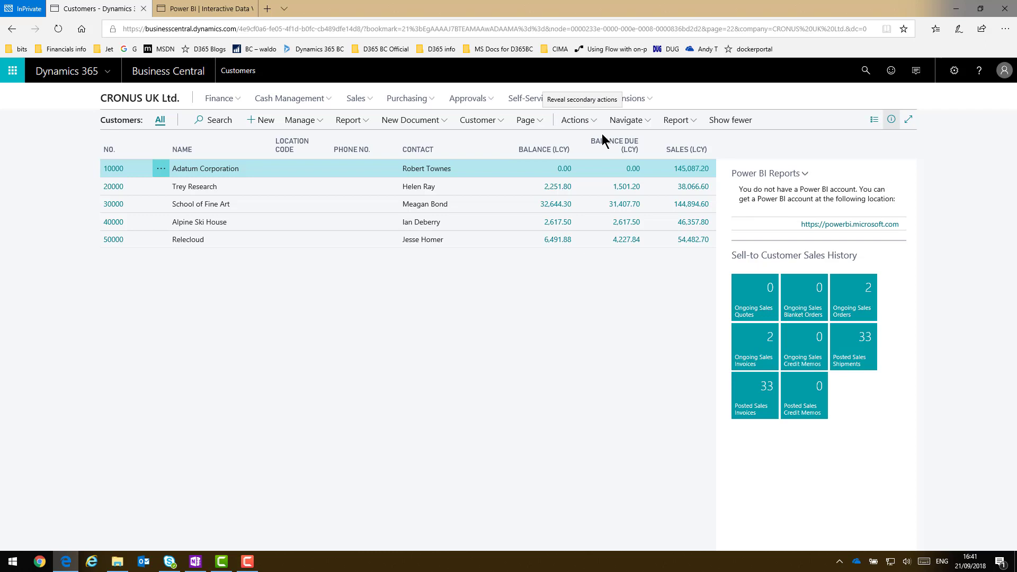
left_click(595, 123)
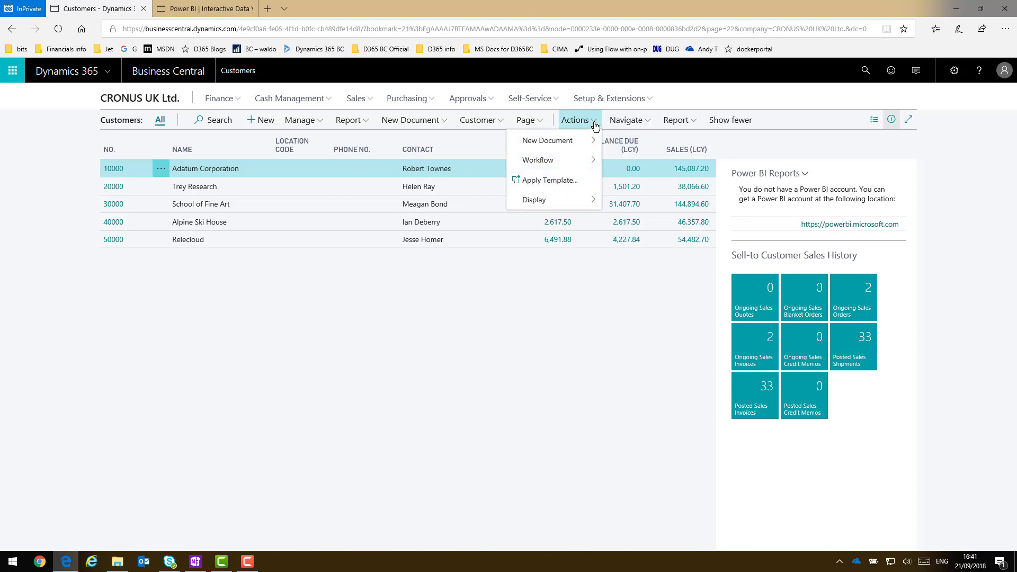
mouse_move(582, 207)
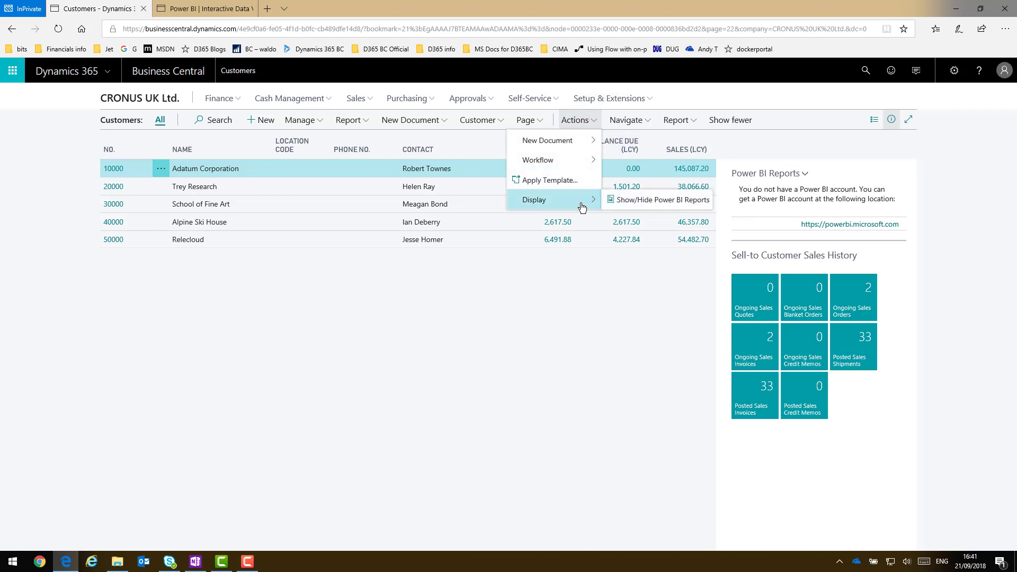
left_click(645, 208)
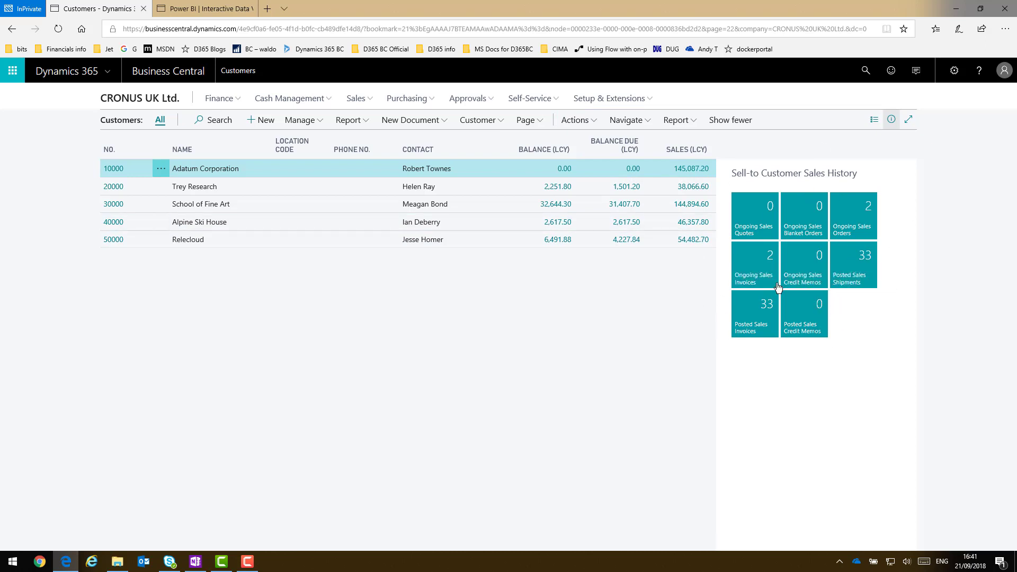
left_click(576, 119)
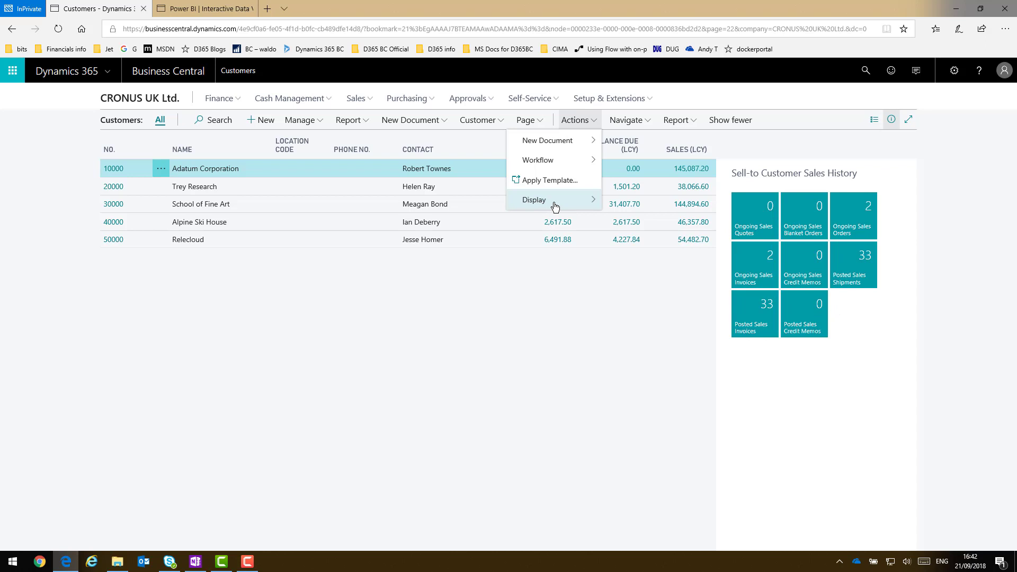
left_click(537, 202)
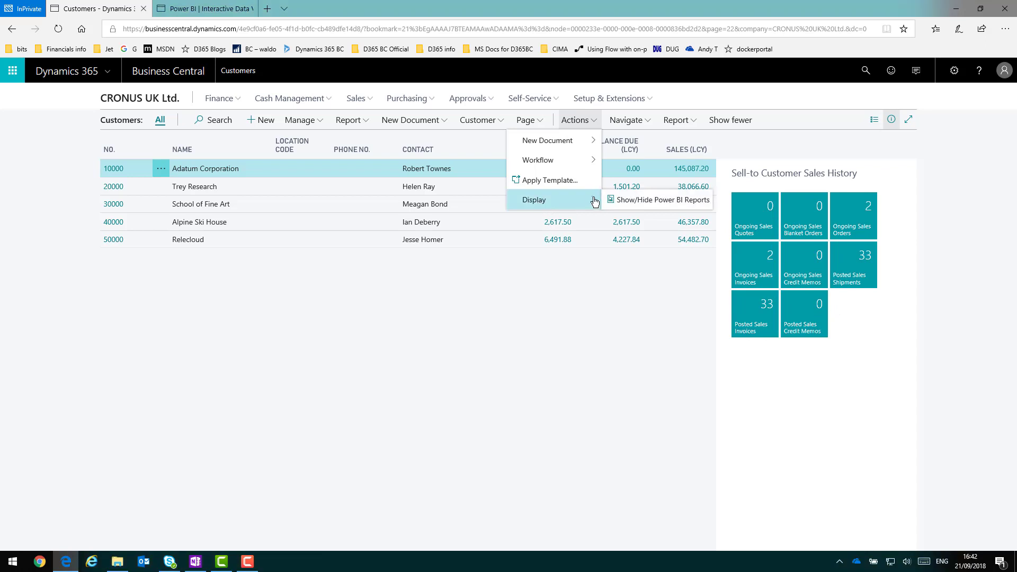
left_click(625, 200)
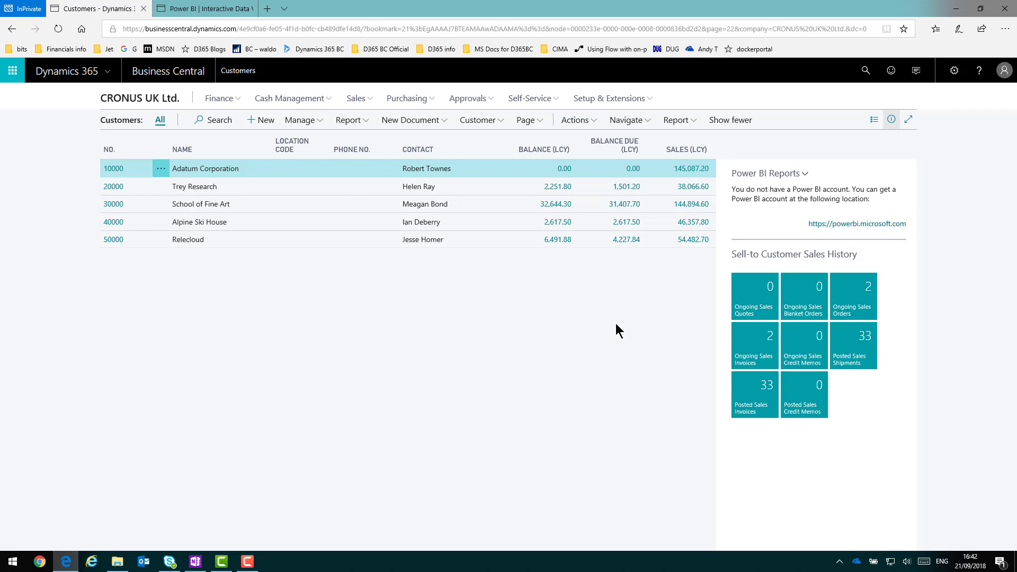
Step: On the Power BI website, start the free Power BI trial with Start Free and Try Free
left_click(189, 11)
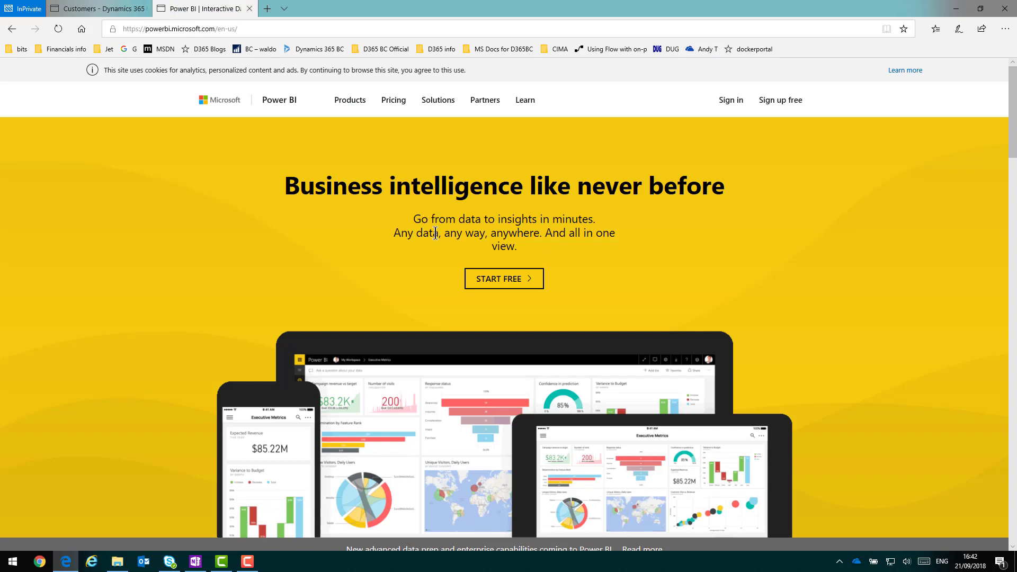
left_click(492, 280)
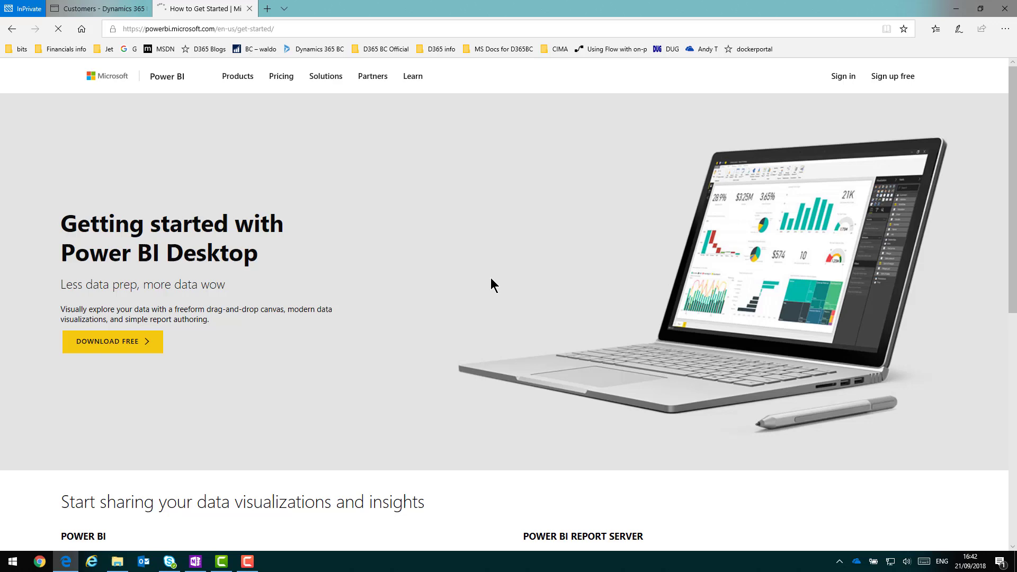
scroll(459, 328, "down", 7)
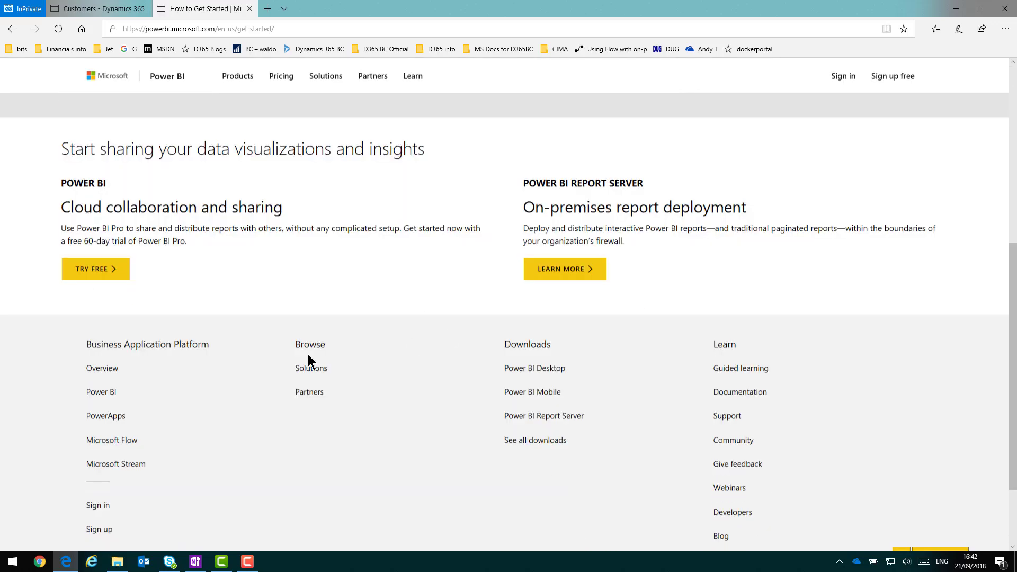
left_click(109, 254)
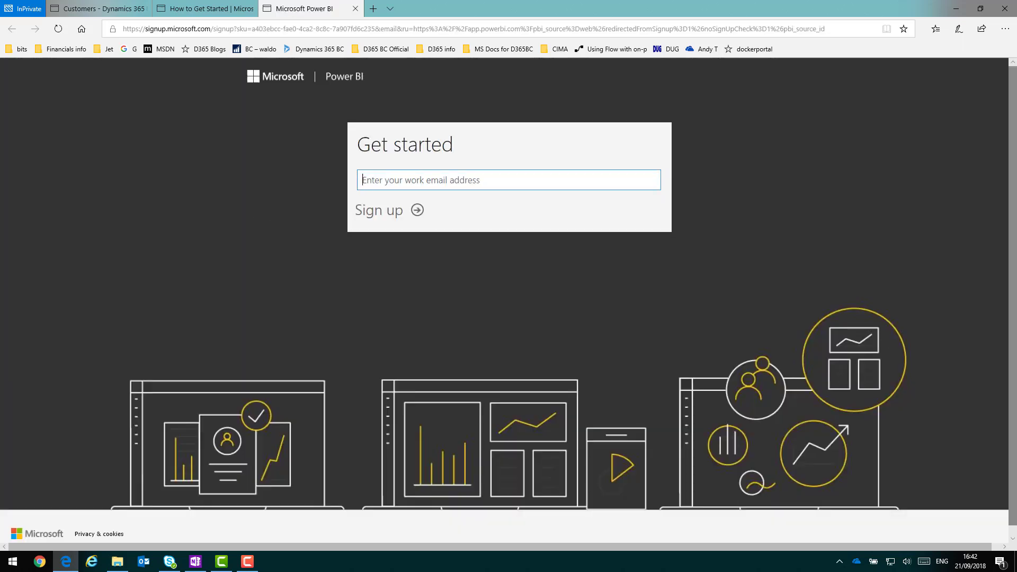
left_click(196, 563)
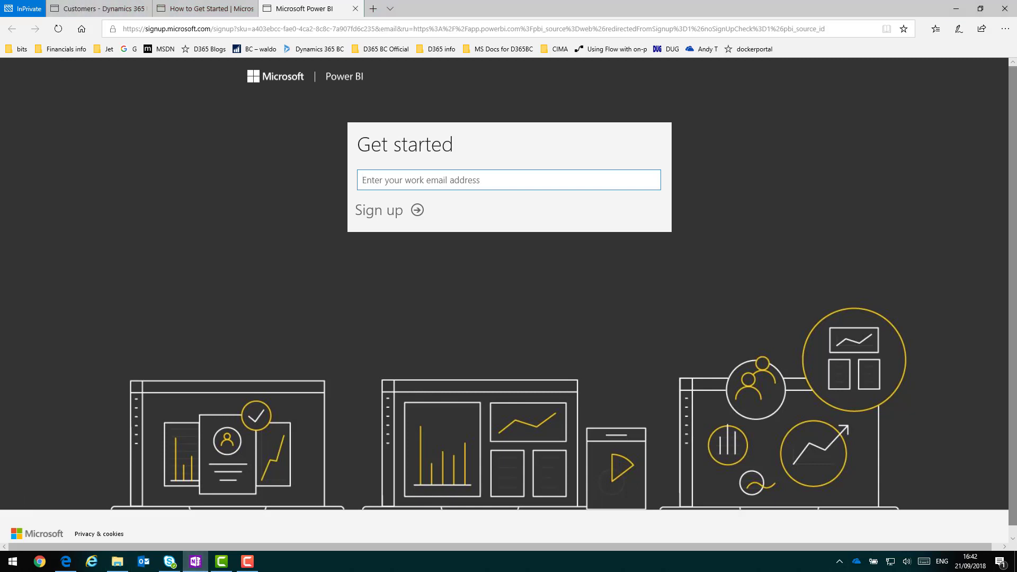
Step: Sign up with the pasted work e-mail address, start Power BI and skip inviting others
left_click(433, 181)
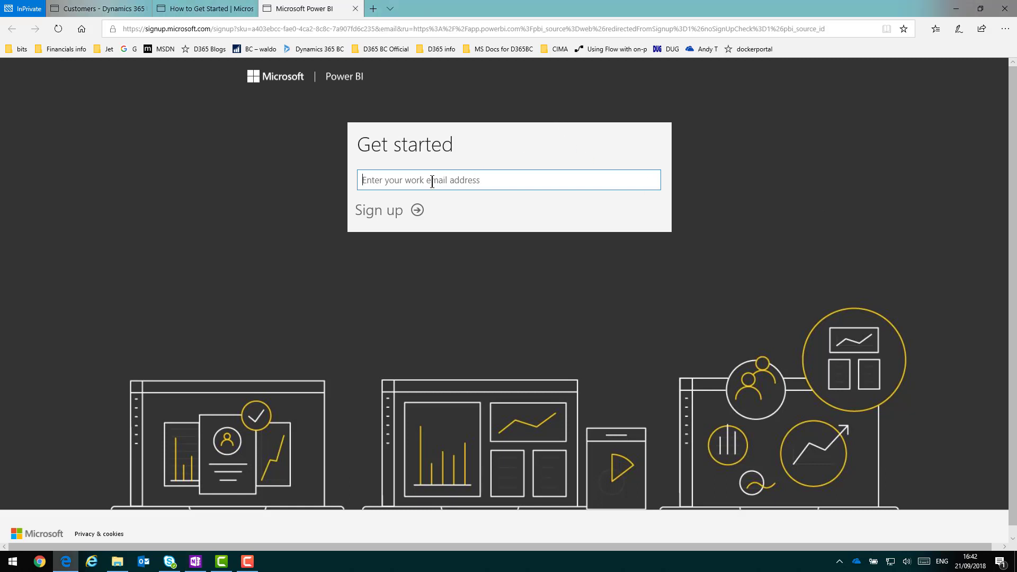
key("ctrl+v")
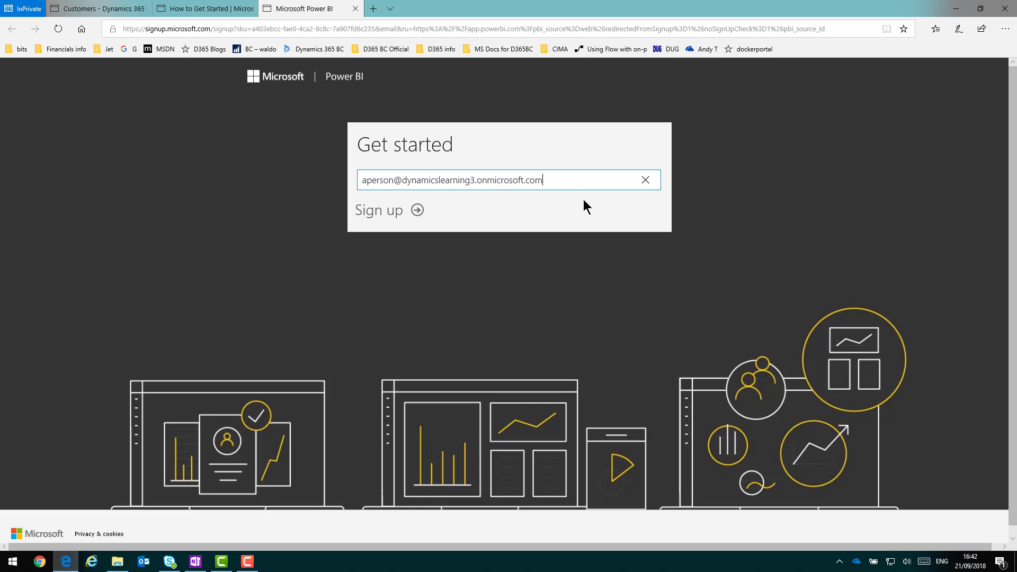
left_click(393, 211)
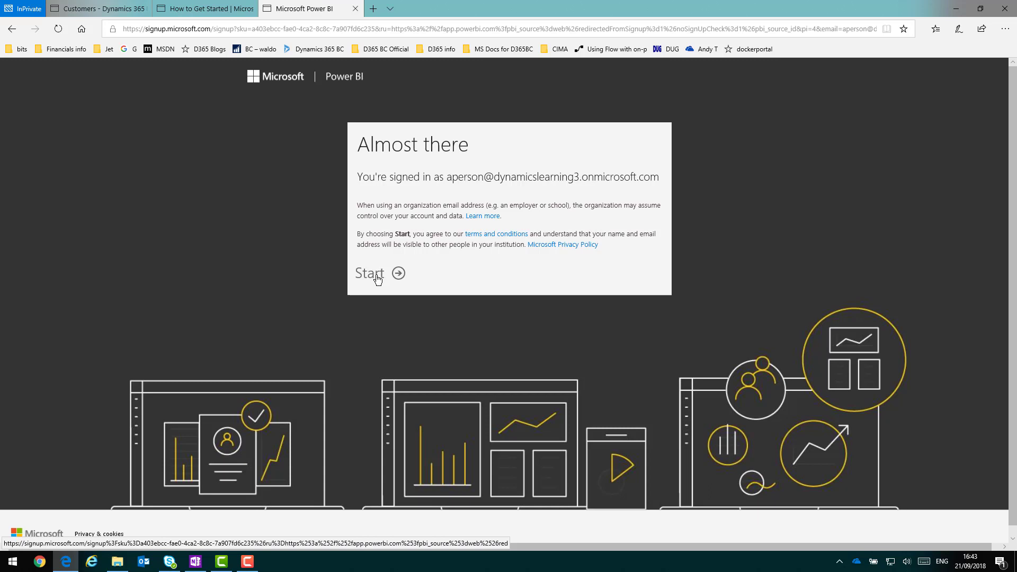
left_click(378, 280)
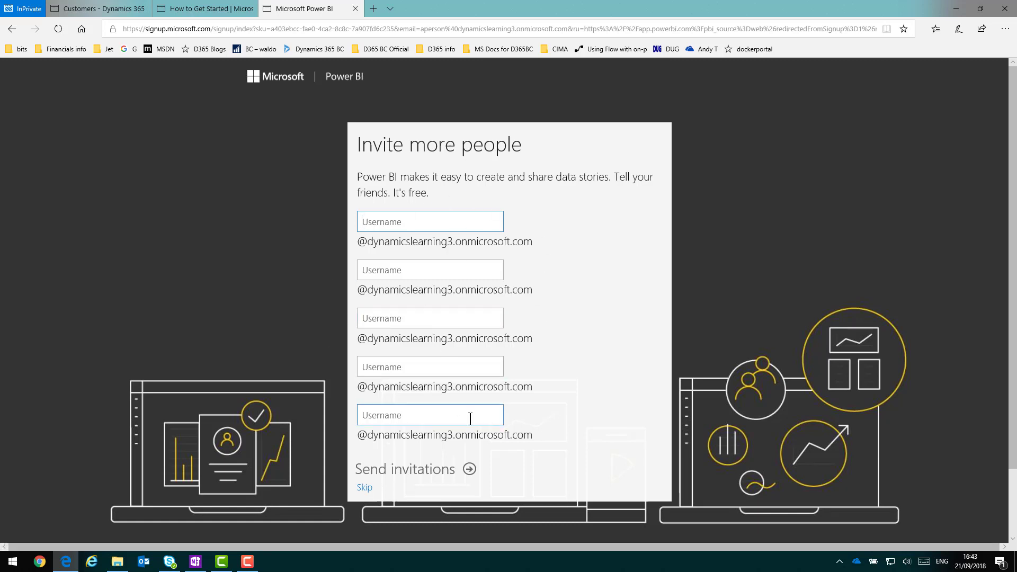
left_click(368, 491)
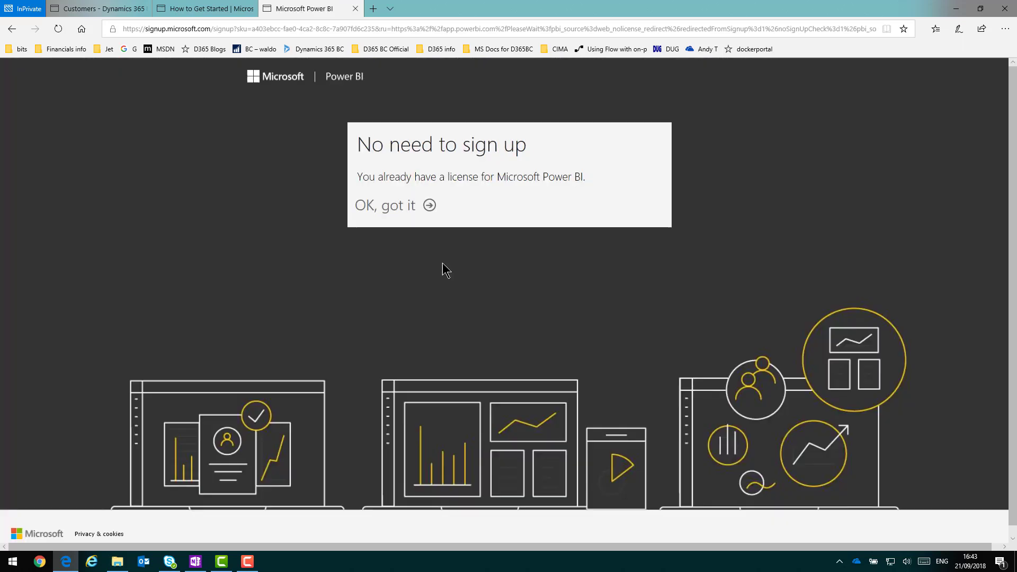
left_click(389, 208)
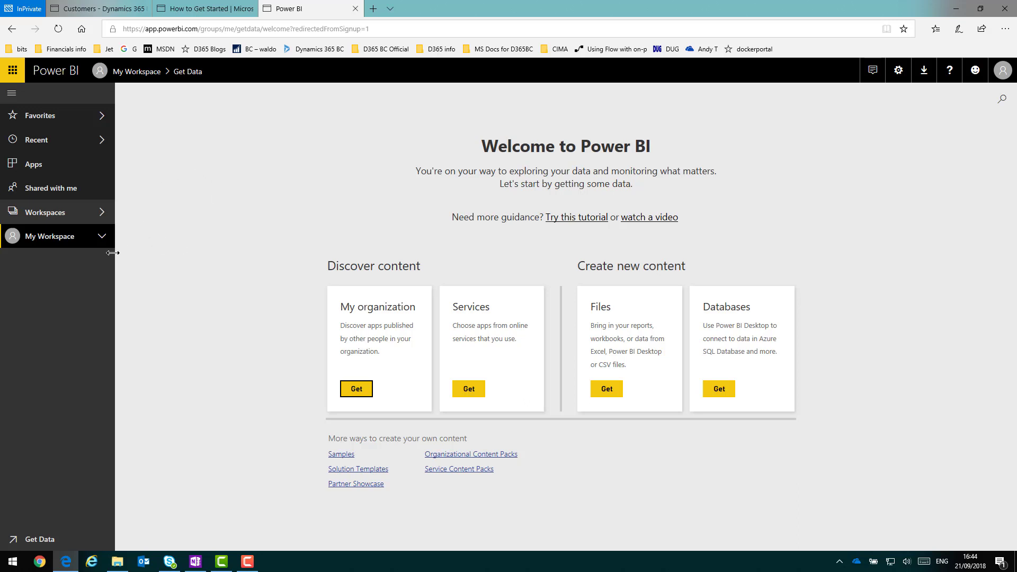
Step: Expand My Workspace, go to the Apps page and open Get apps
left_click(102, 239)
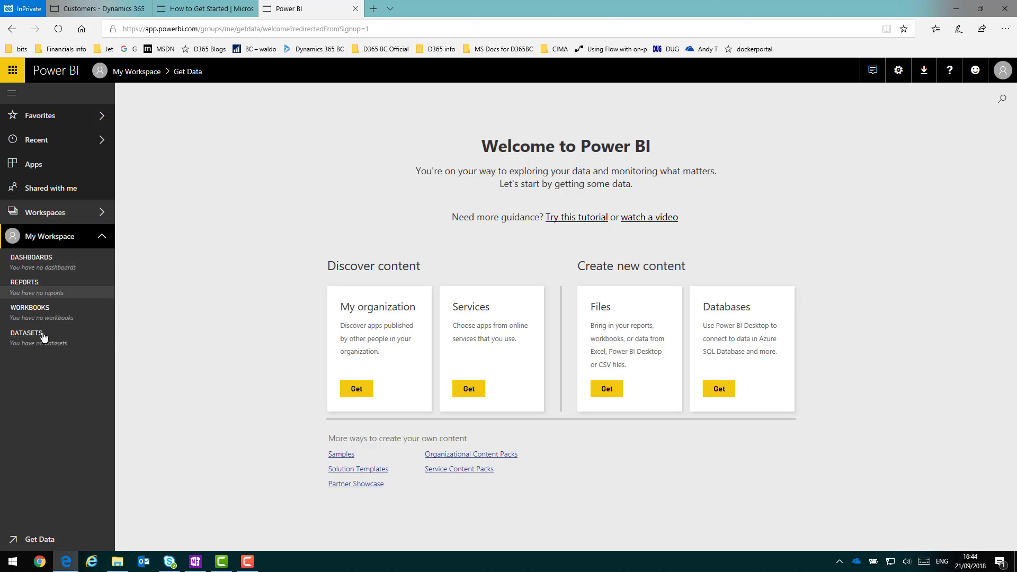
left_click(50, 168)
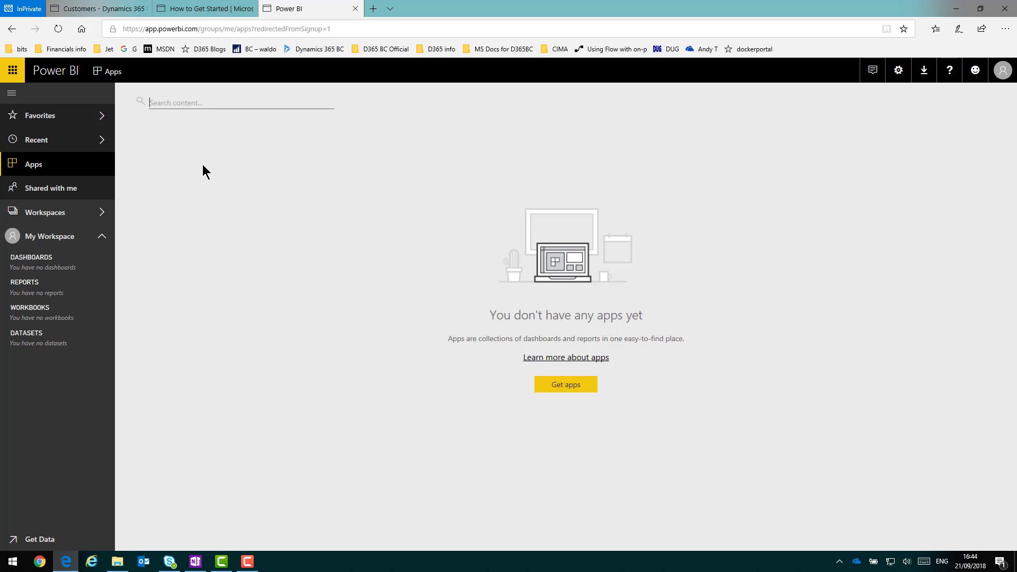
left_click(562, 388)
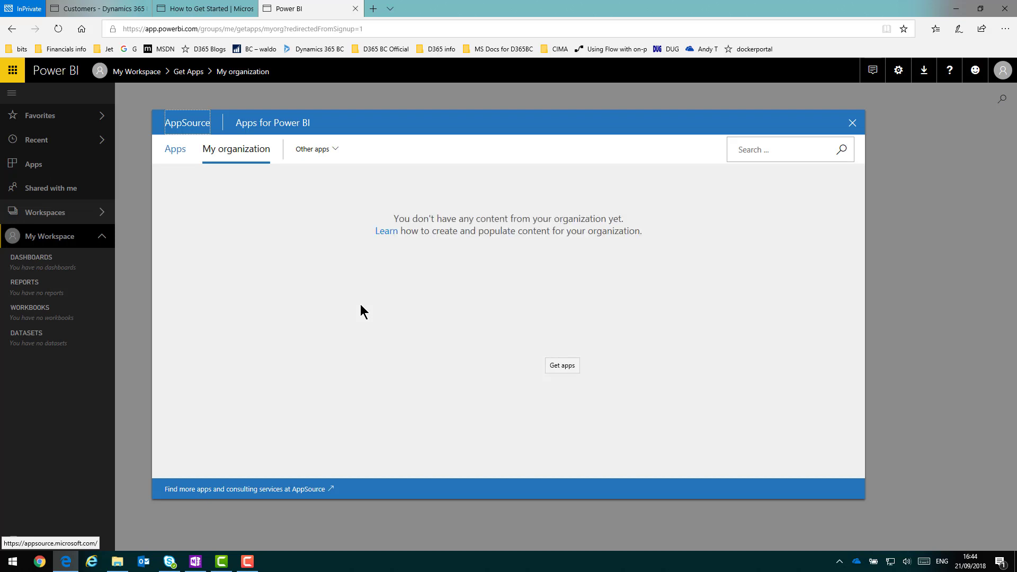
Step: Search the app catalogue for 'business cent' and choose Get it now on Business Central – Customers List
left_click(175, 151)
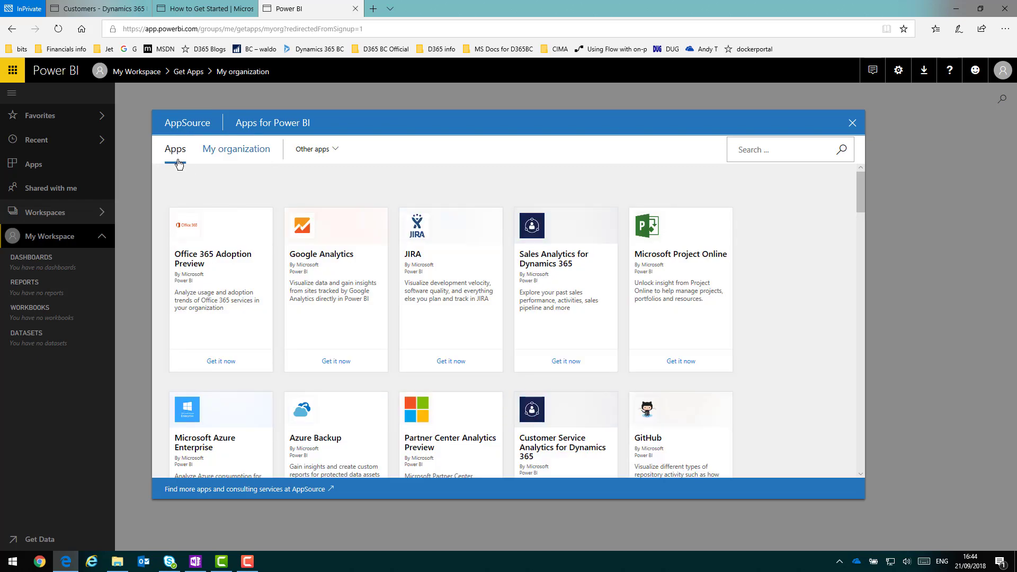
left_click(749, 149)
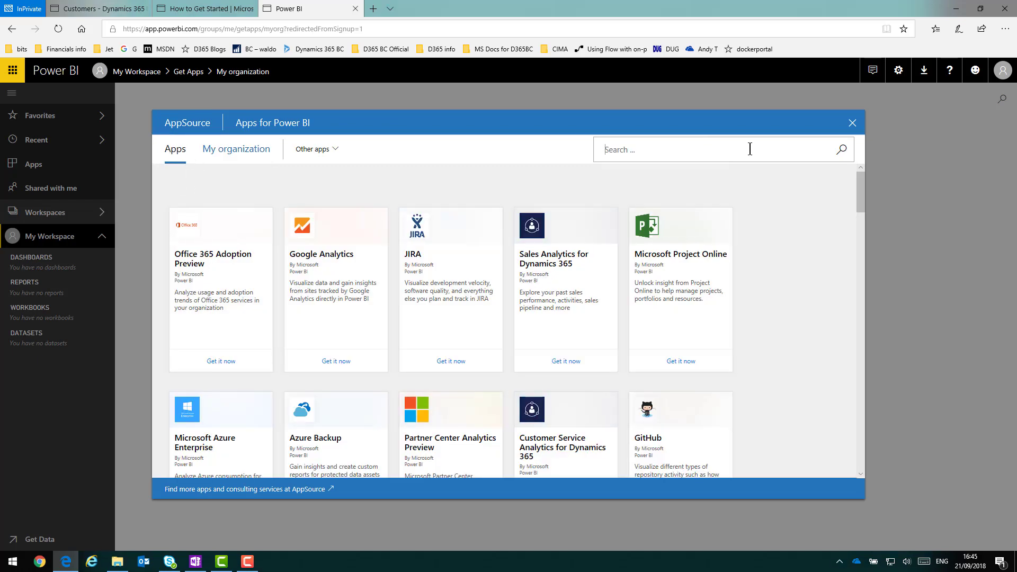
type("business")
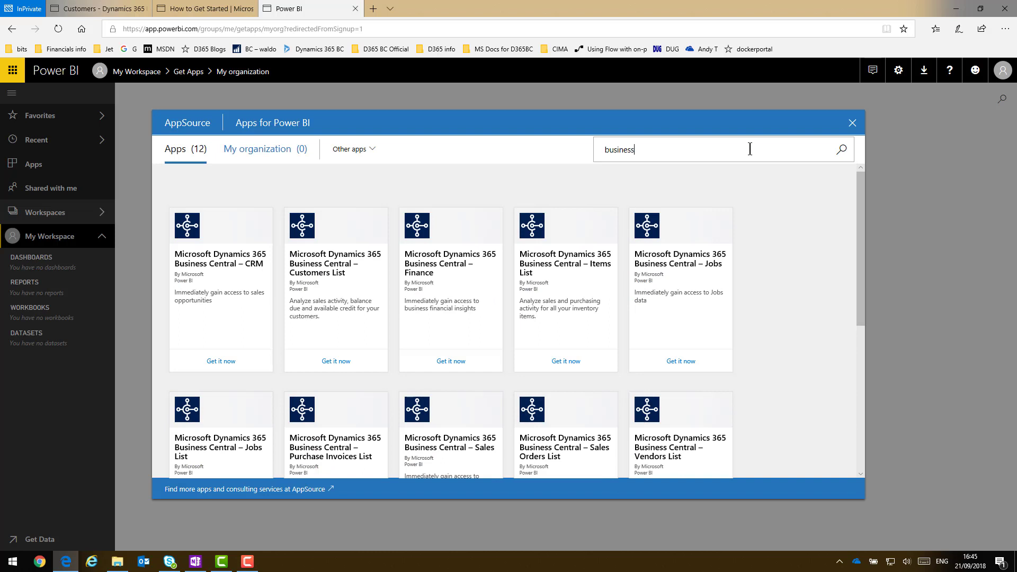
type(" cent")
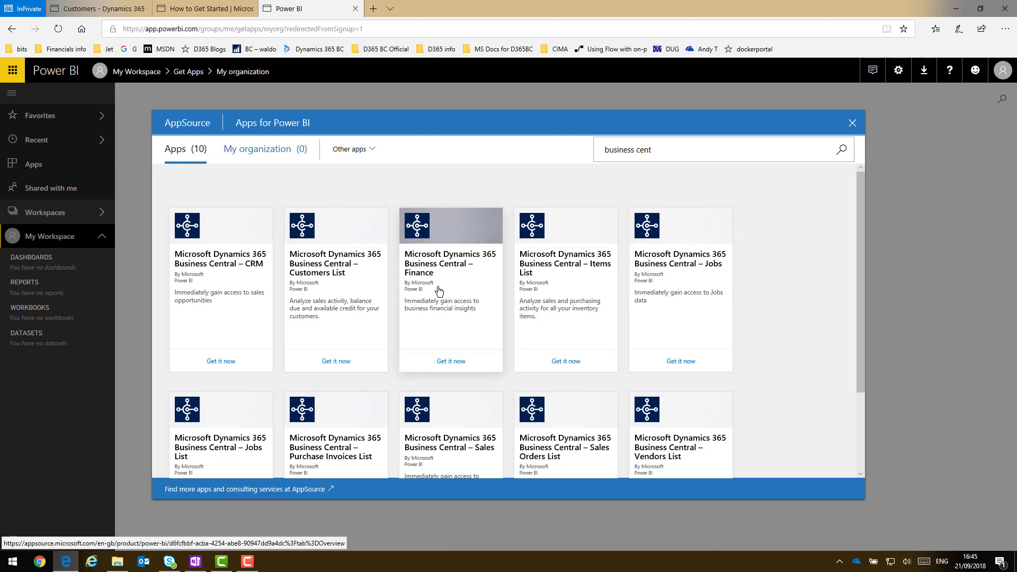
scroll(439, 291, "down", 1)
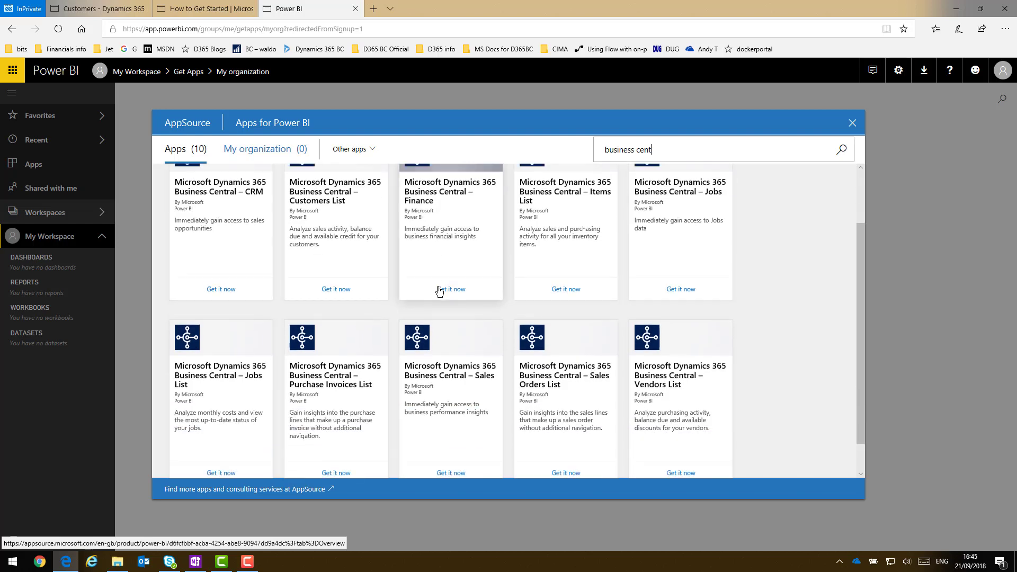
scroll(662, 370, "up", 2)
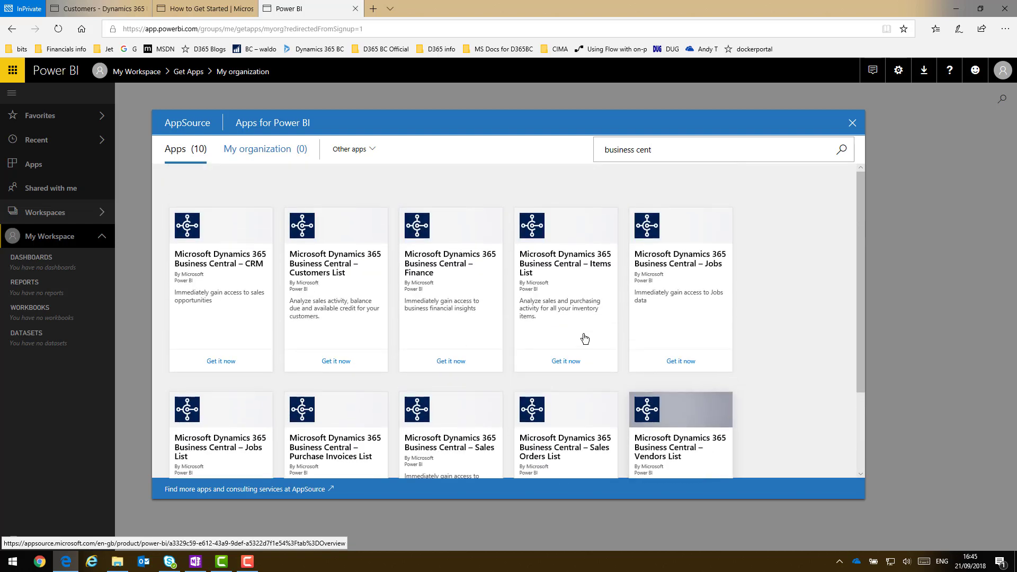
left_click(335, 362)
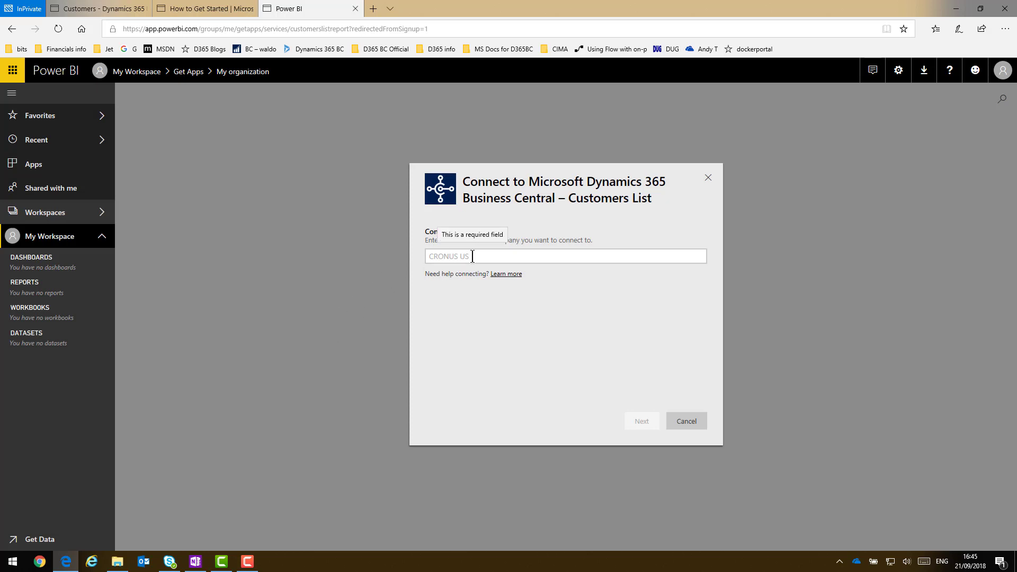
Step: Confirm the company name in Business Central and enter CRONUS UK Ltd. in the connection dialog
left_click(88, 9)
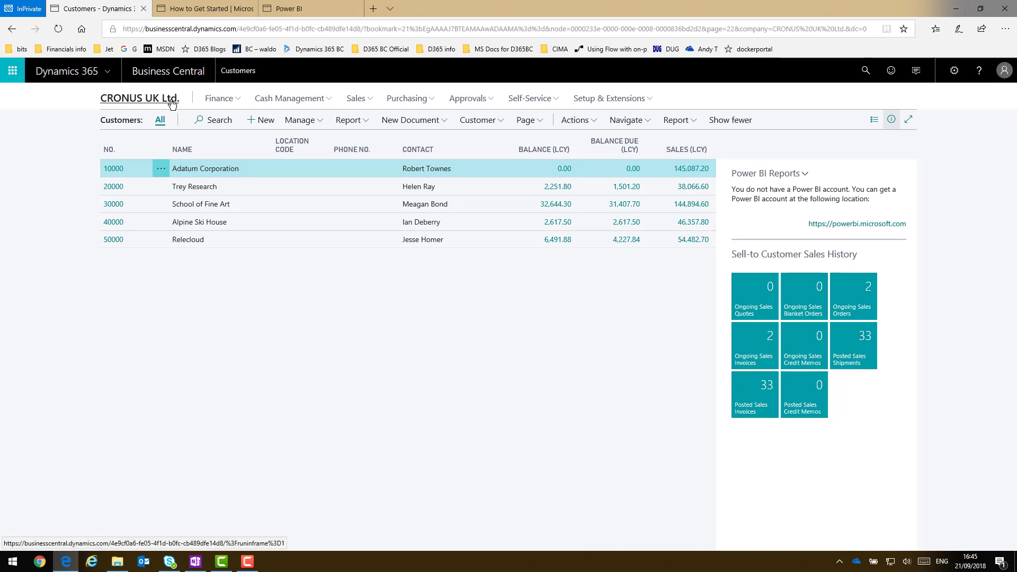
left_click(281, 11)
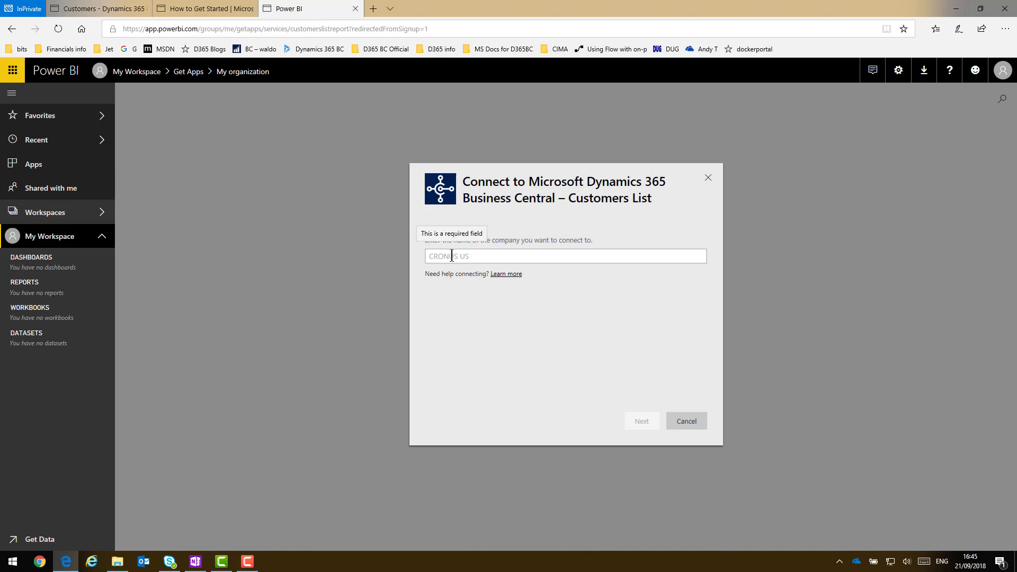
type("C")
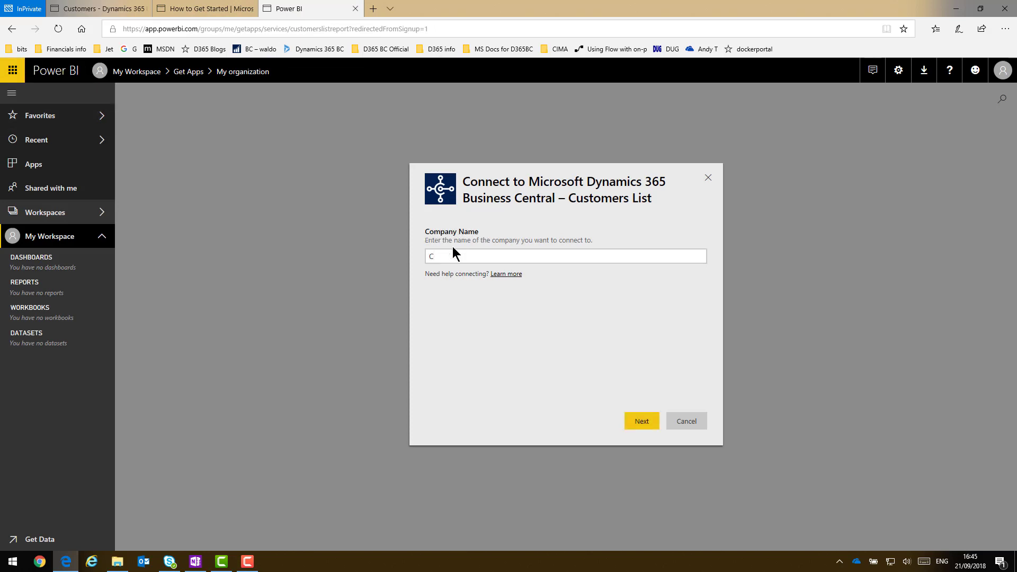
type("RONUS UK Ltd.")
left_click(642, 424)
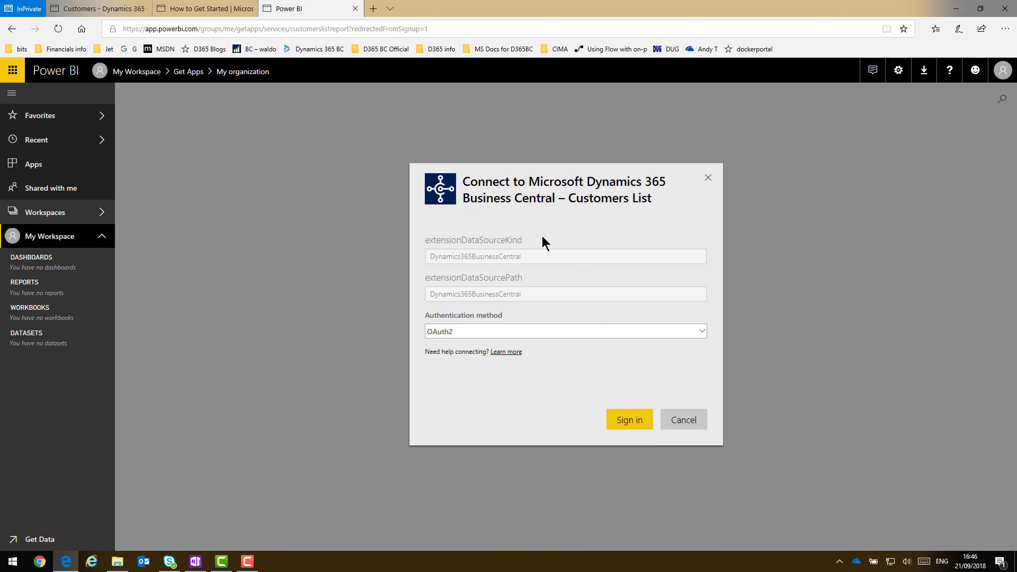
Step: Authorize the connection with OAuth2 using the signed-in account, then return to Get apps
left_click(630, 420)
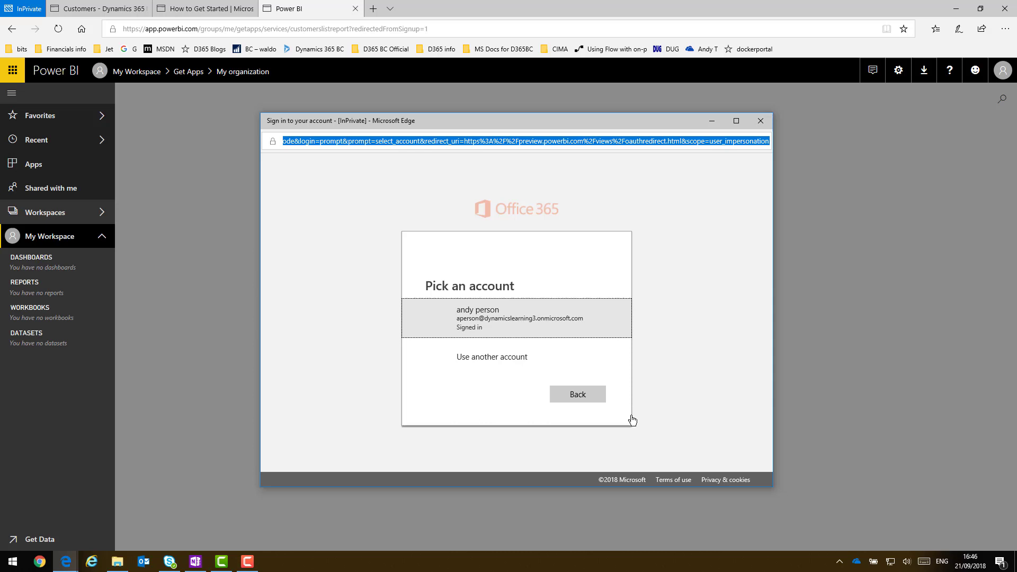
left_click(524, 321)
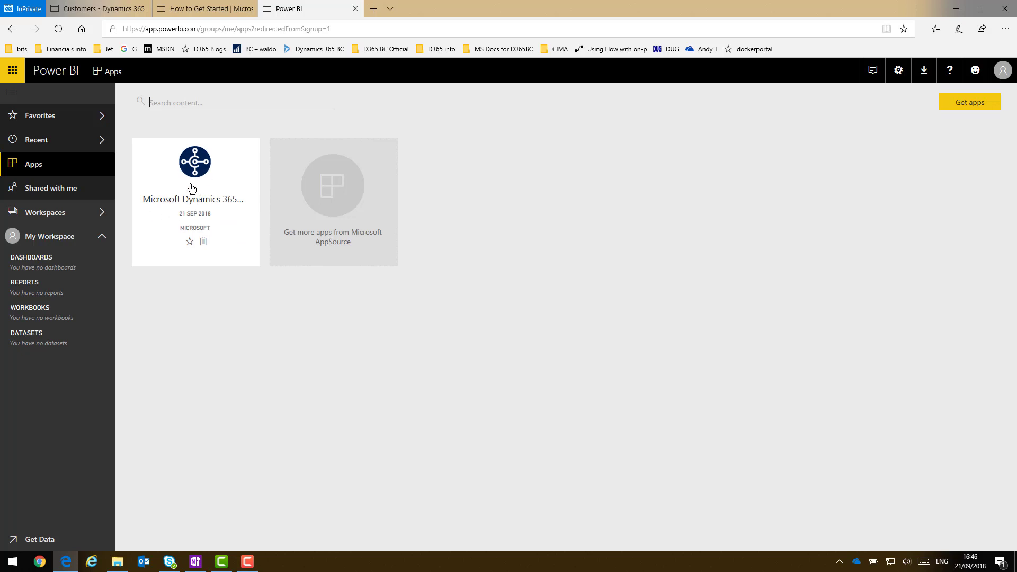
left_click(964, 103)
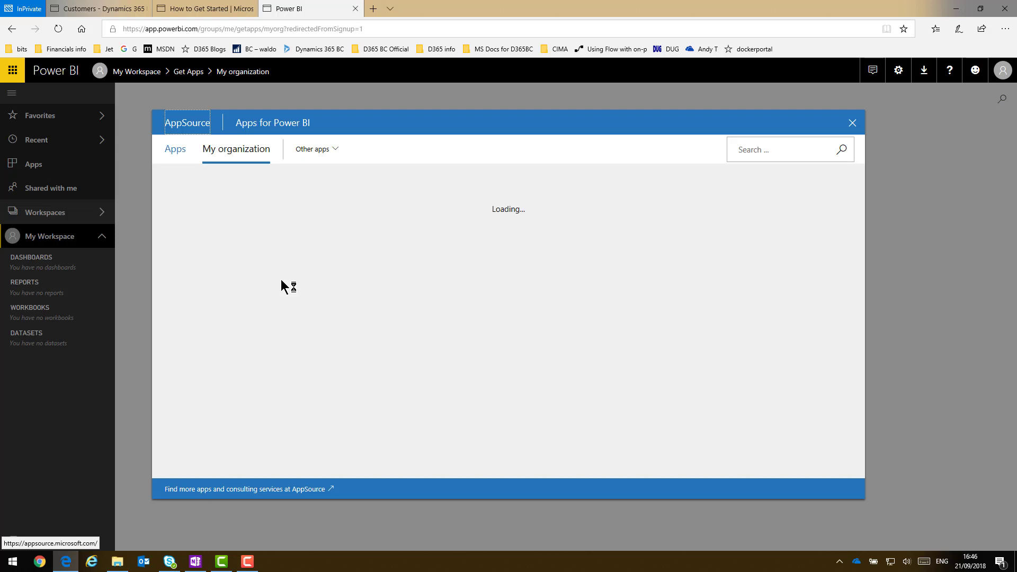
Step: Find the Business Central – Finance app and connect it to company CRONUS UK Ltd
left_click(175, 152)
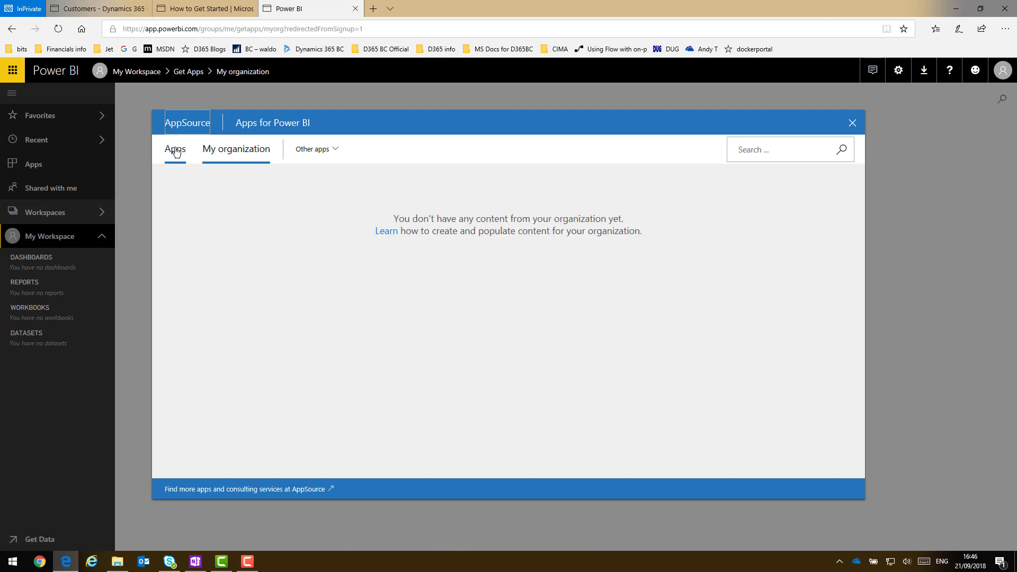
left_click(776, 151)
type("d")
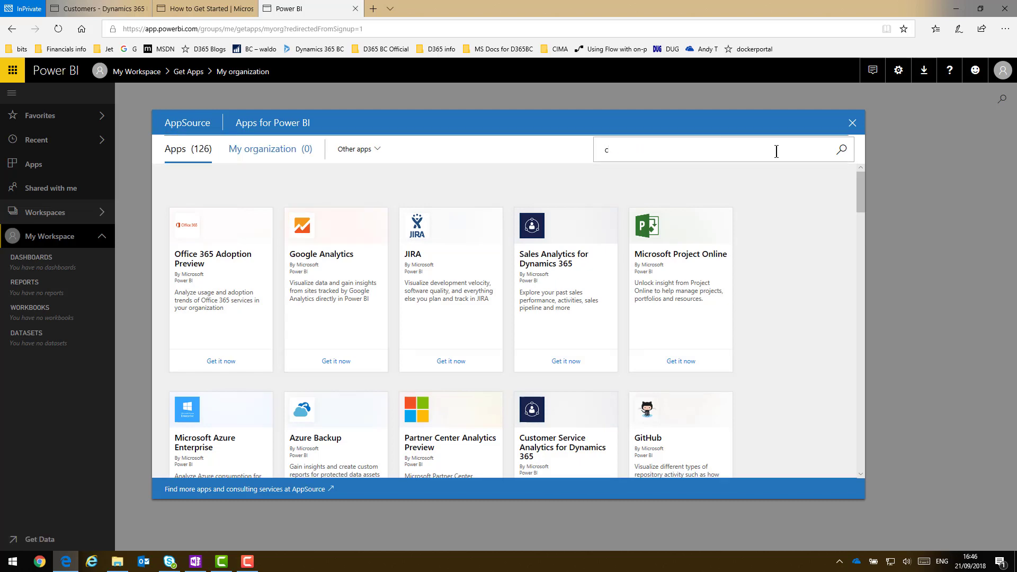
type("entr")
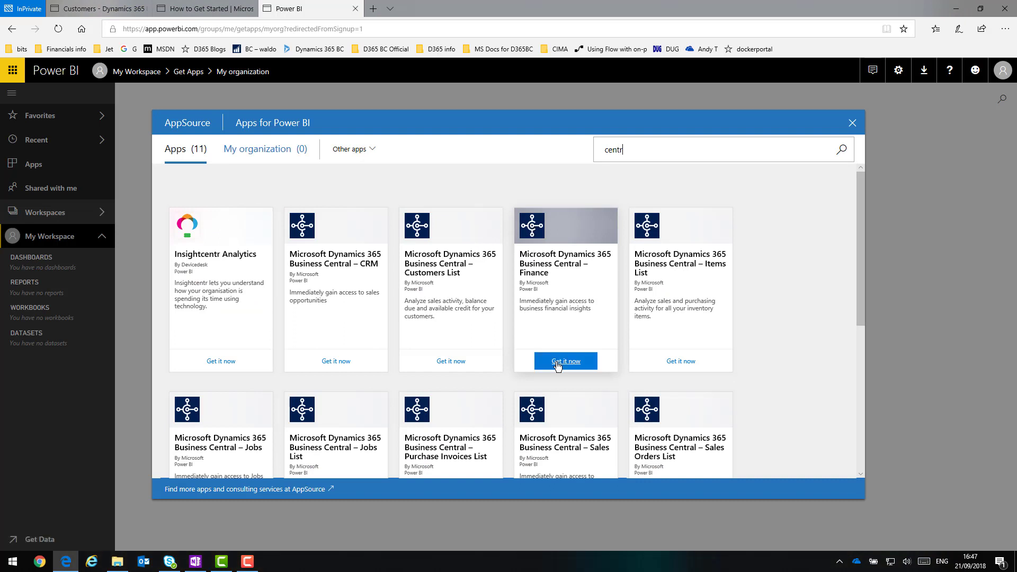
left_click(557, 364)
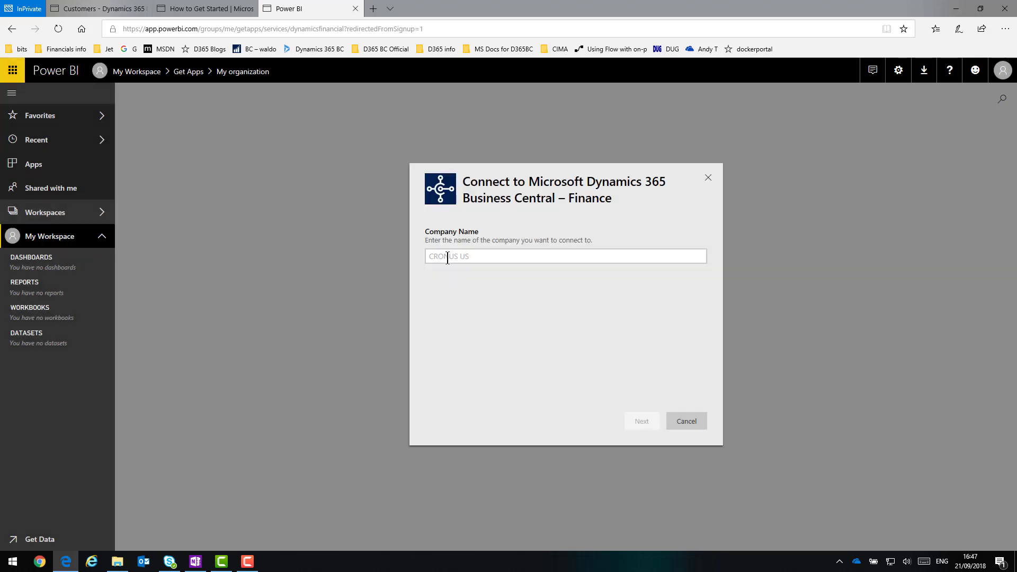
left_click(448, 258)
type("CRONUS UK Ltd.")
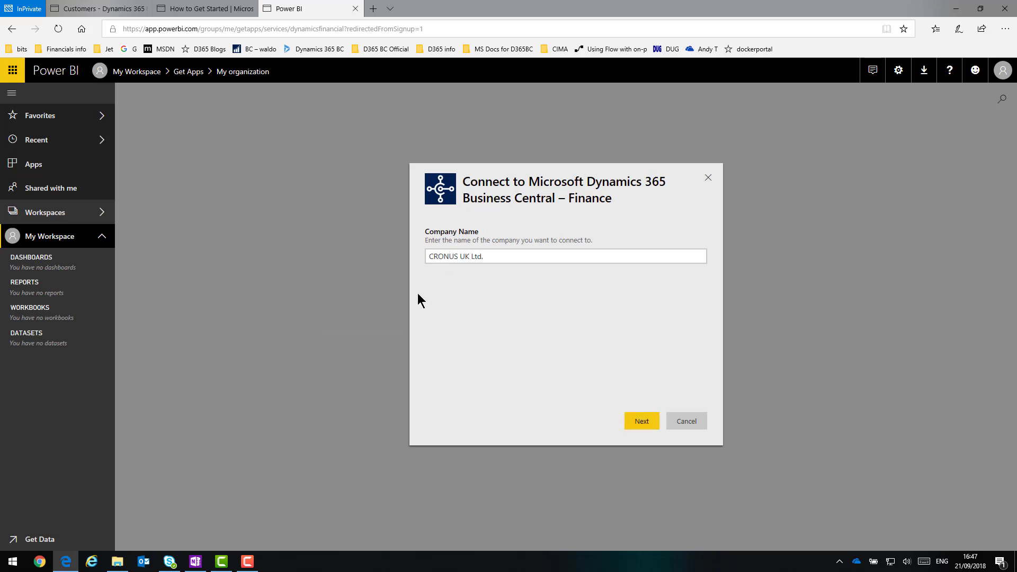
left_click(641, 421)
left_click(642, 421)
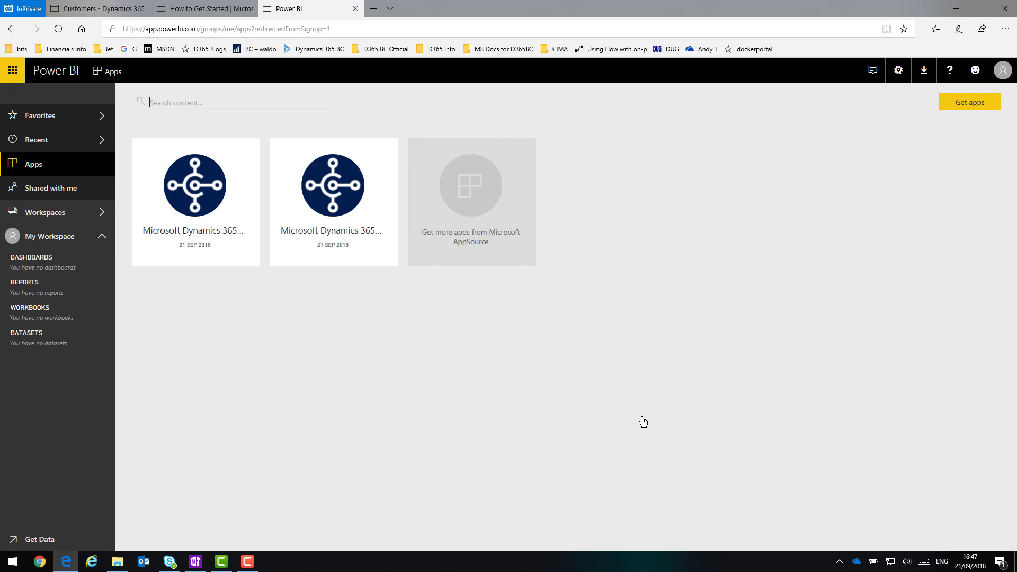
Step: Leave the app store and go to Get Data > Services to browse service apps
left_click(959, 102)
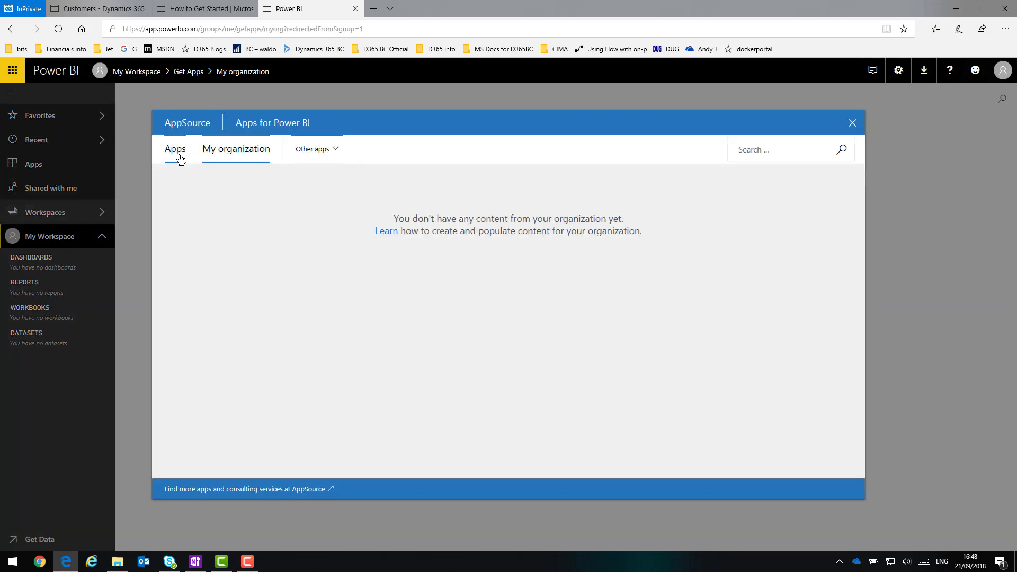
left_click(179, 156)
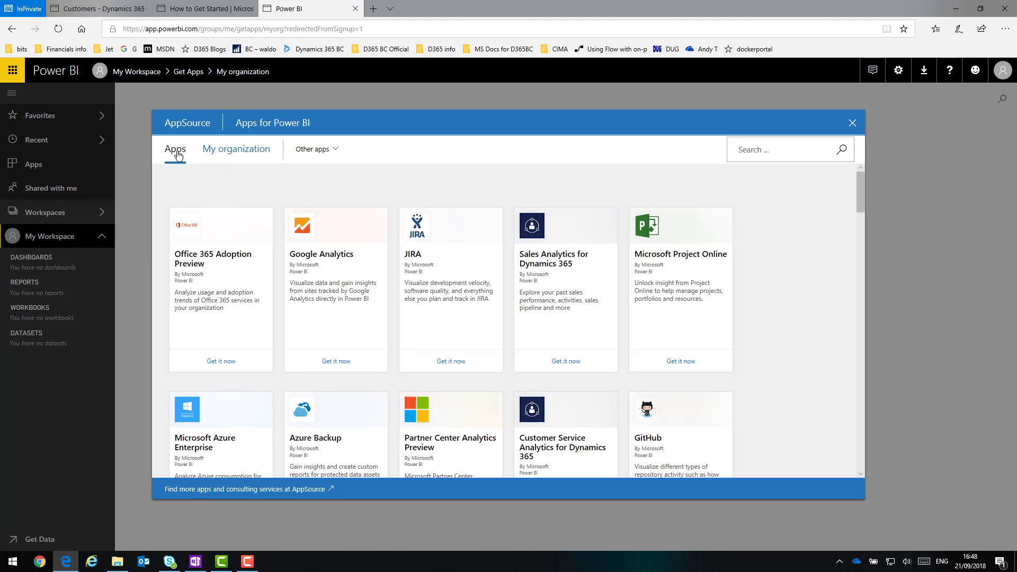
left_click(852, 124)
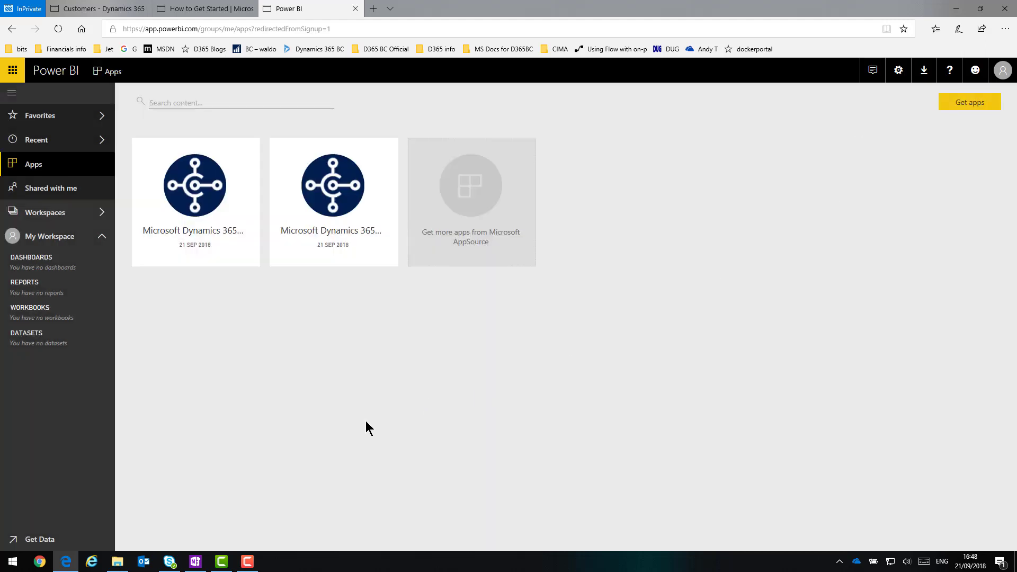
left_click(40, 539)
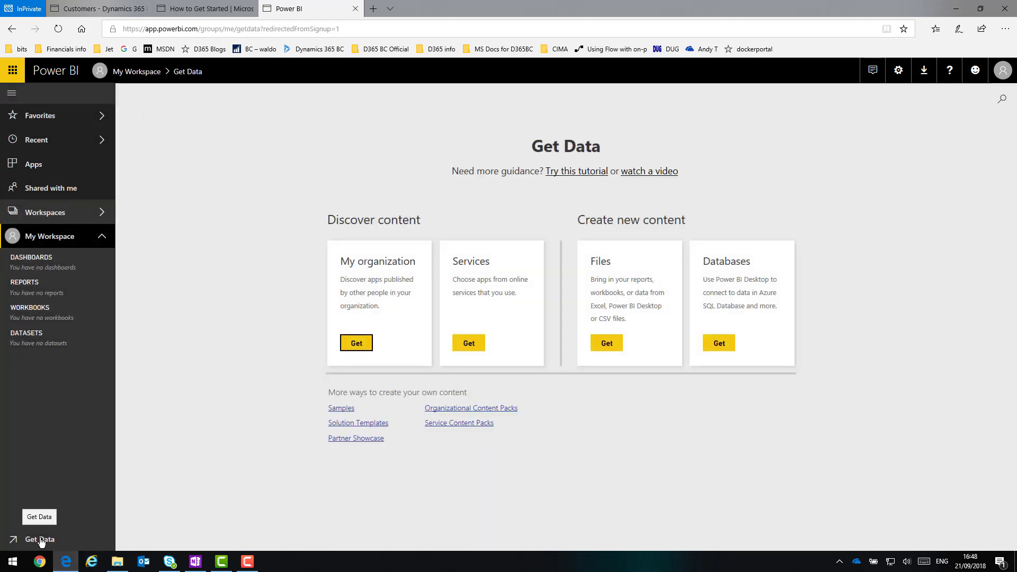
left_click(469, 343)
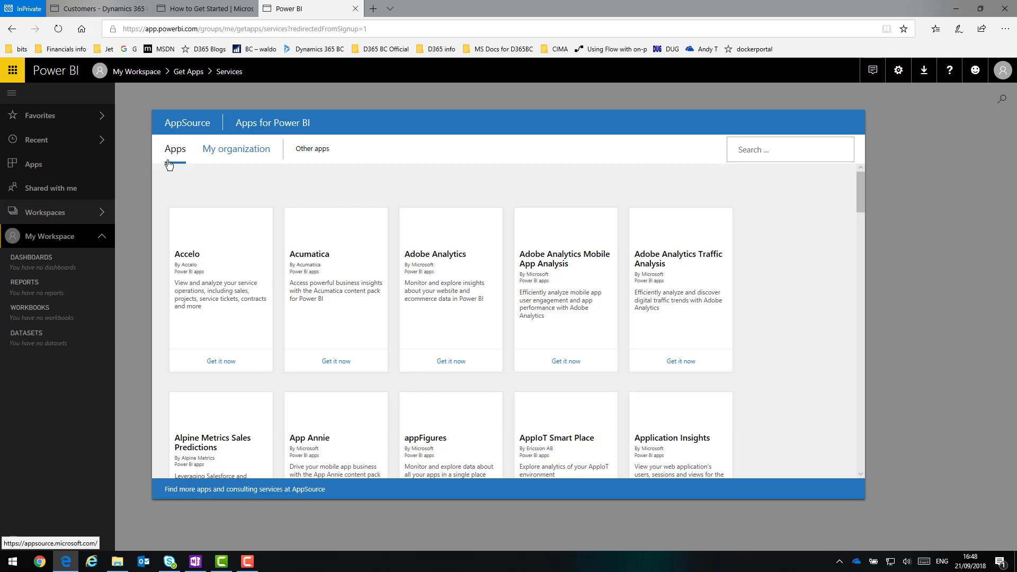
Step: Search 'central', get the Business Central – Vendors List app and connect it to CRONUS UK Ltd
left_click(743, 150)
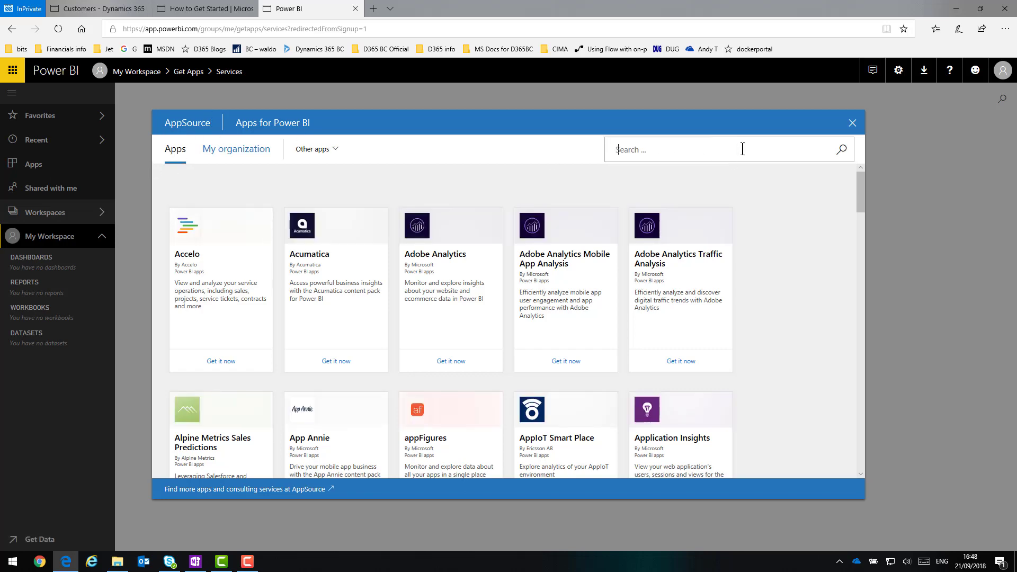
type("ce")
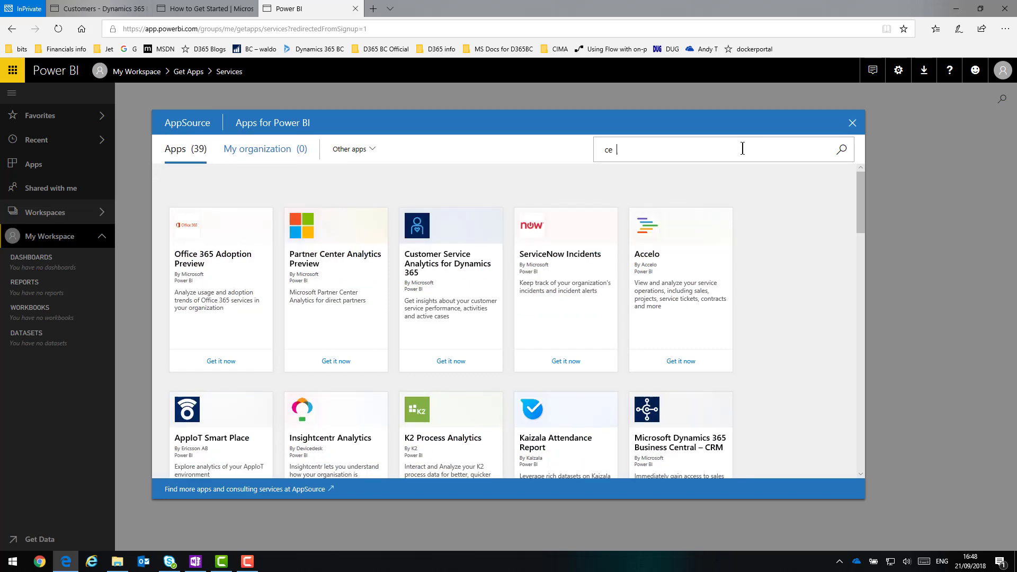
key("BackSpace")
type("ntral")
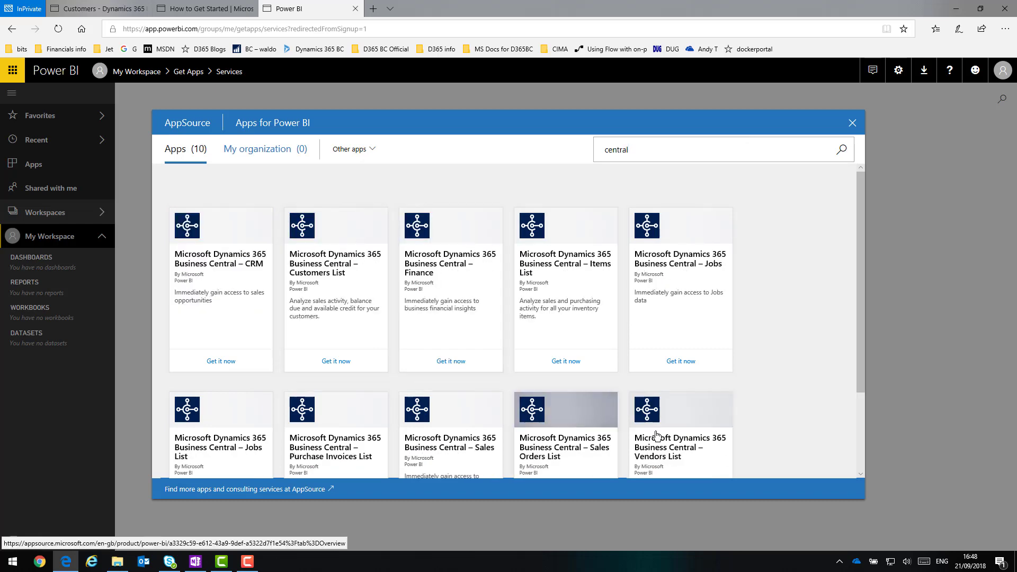
scroll(657, 435, "down", 2)
left_click(683, 452)
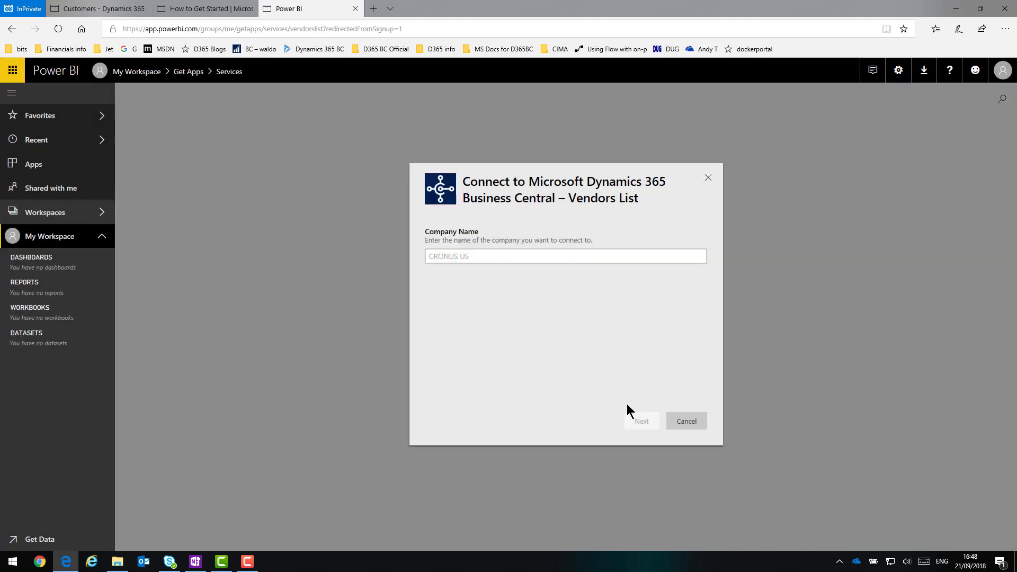
left_click(444, 252)
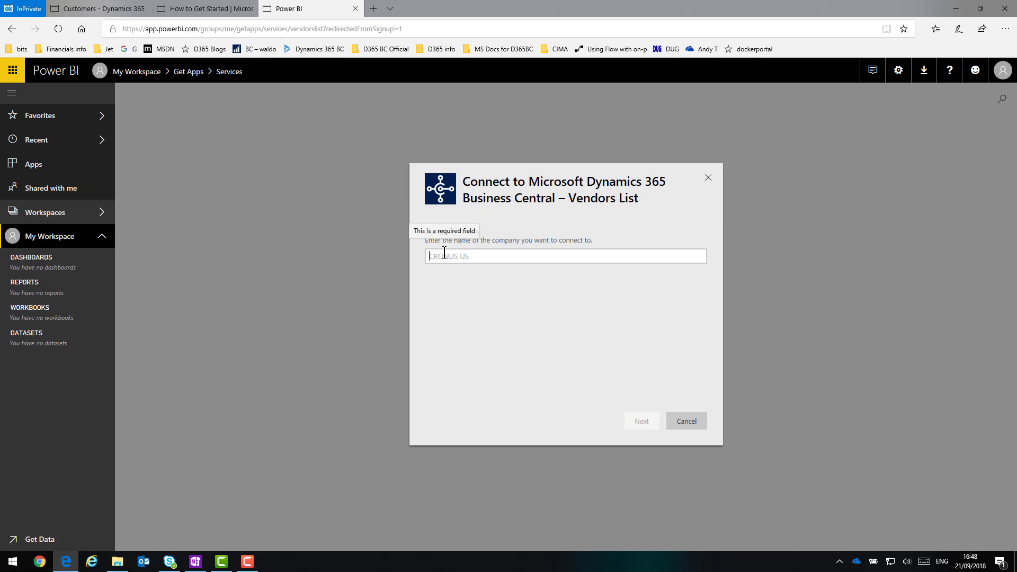
type("CRONUS UK Ltd.")
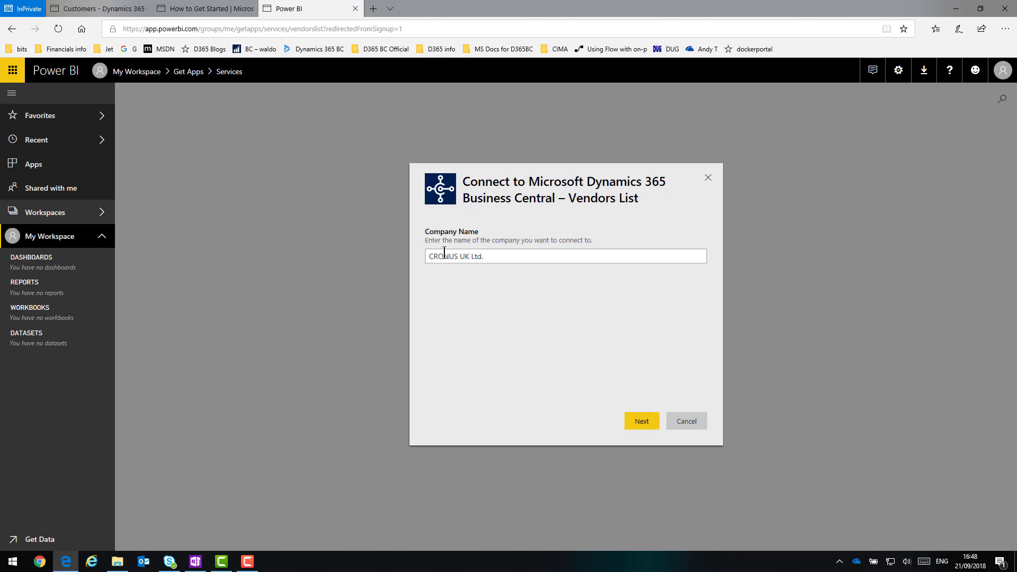
left_click(641, 422)
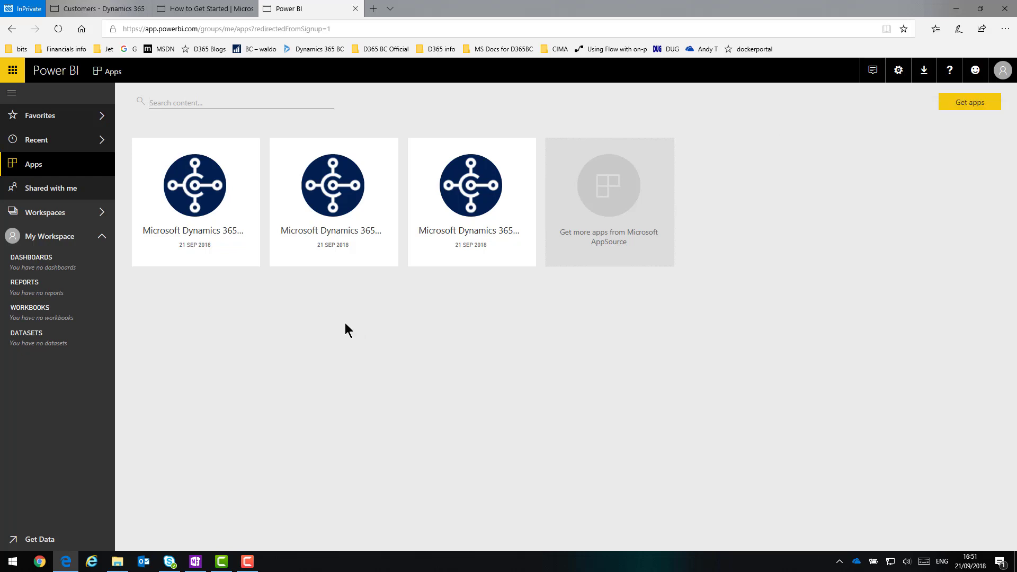
Step: Open the Customers List app dashboard and scroll through its tiles
left_click(195, 184)
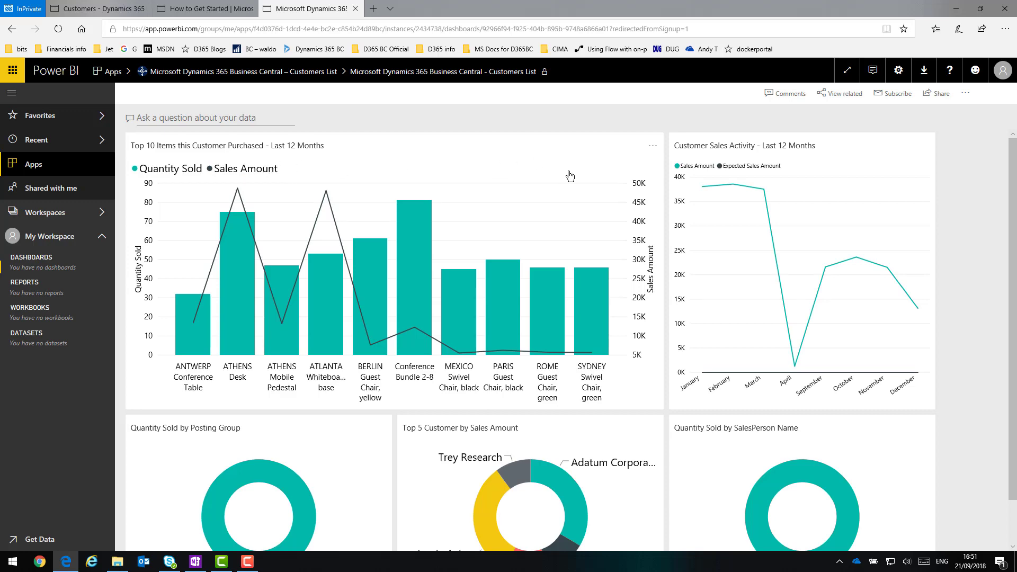
scroll(570, 176, "down", 1)
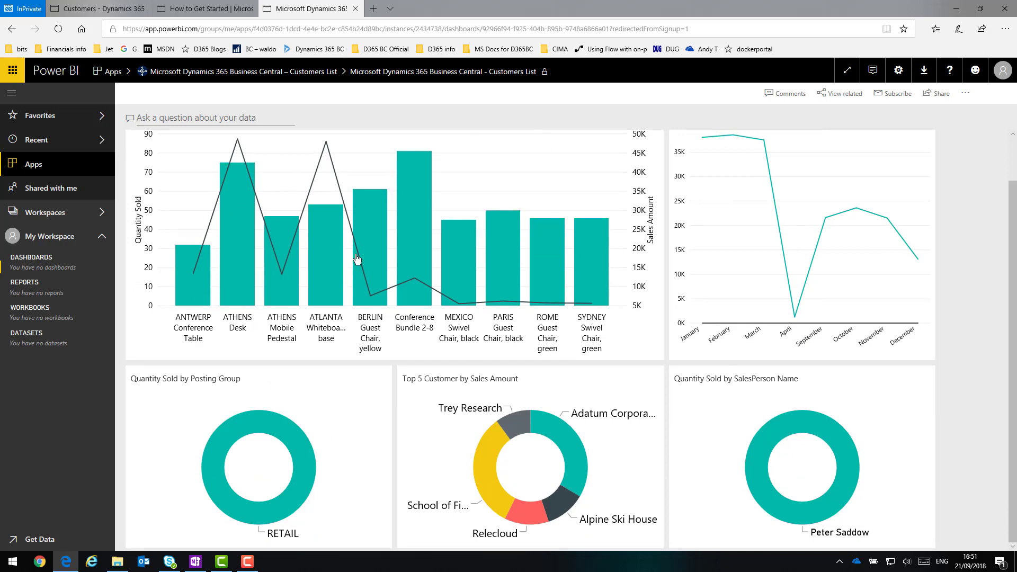
scroll(387, 215, "up", 1)
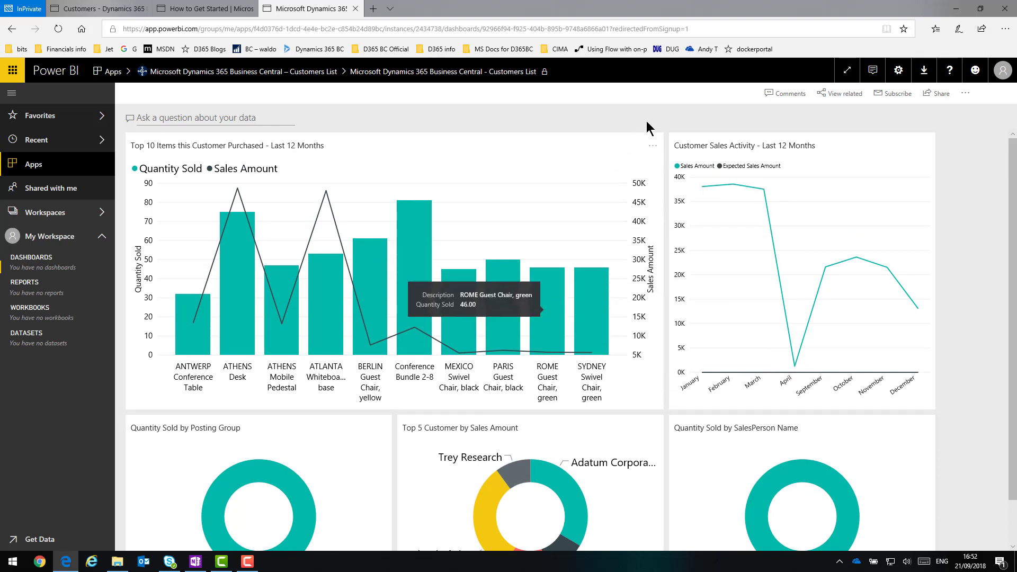
Step: View insights for the Top 10 Items tile in focus mode, then exit back to Apps
left_click(651, 148)
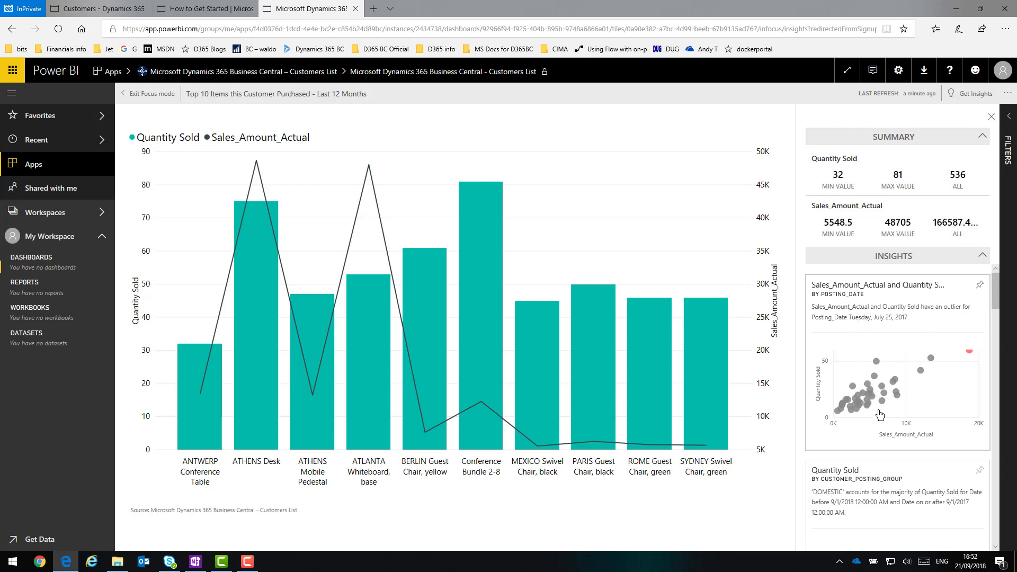
scroll(880, 414, "down", 4)
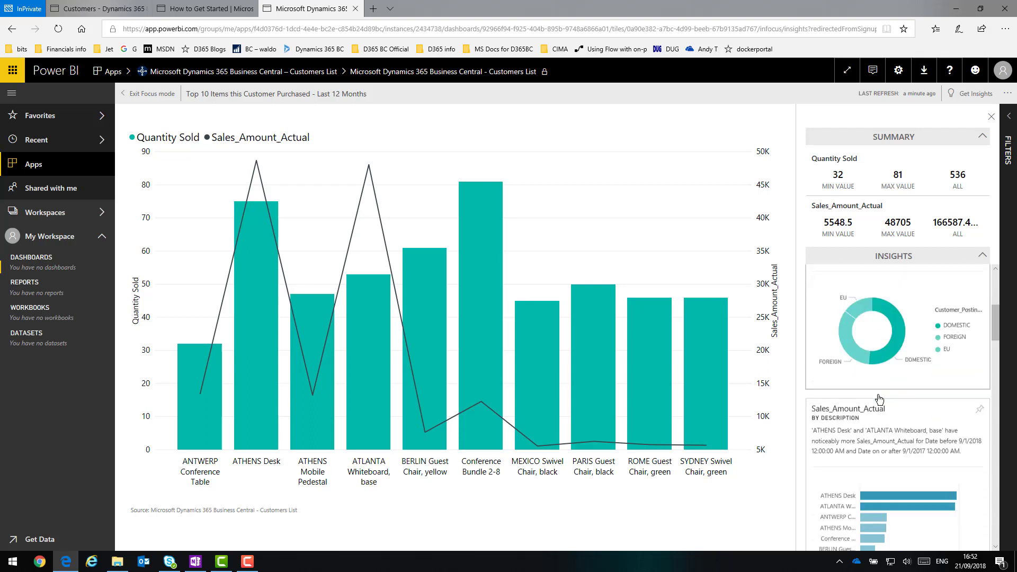
scroll(879, 399, "down", 3)
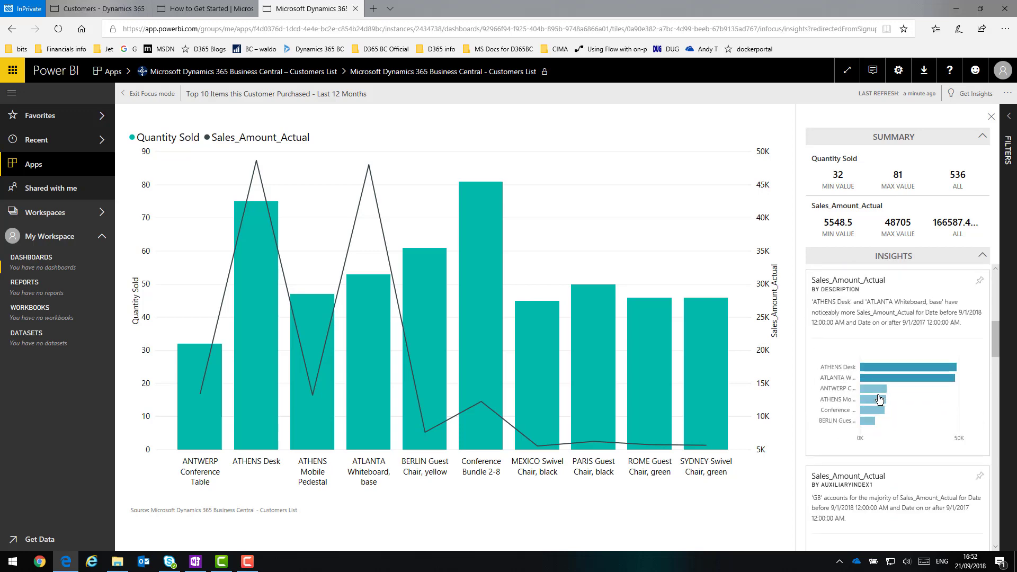
left_click(125, 93)
left_click(31, 168)
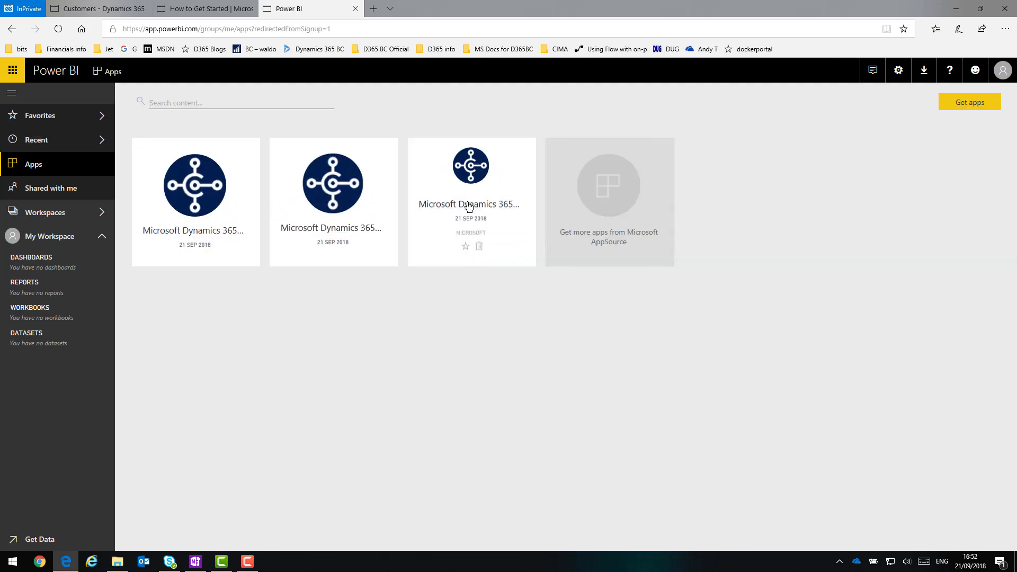
Step: Open the Vendors List app dashboard and scroll through its visuals
left_click(469, 204)
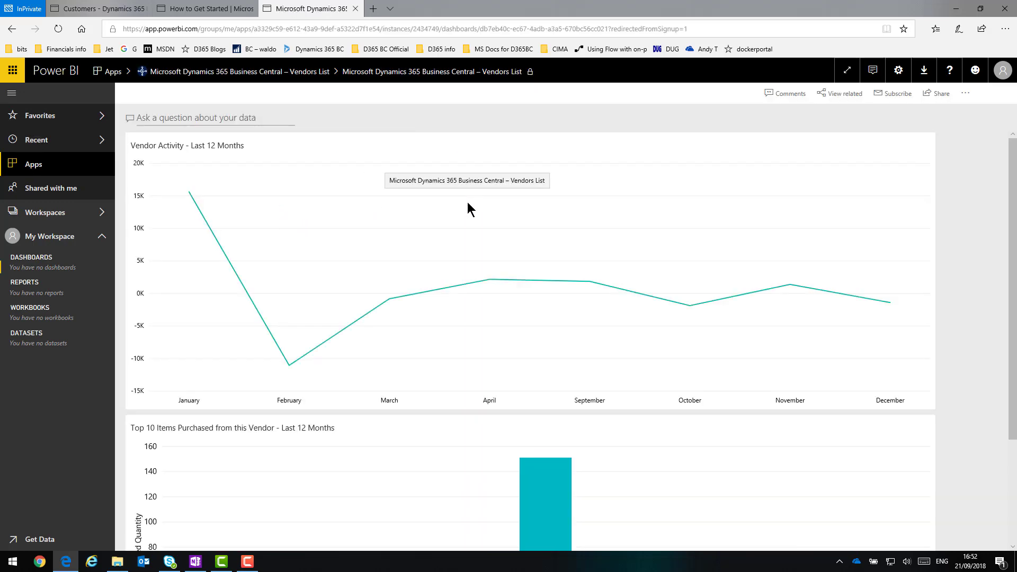
scroll(469, 207, "down", 3)
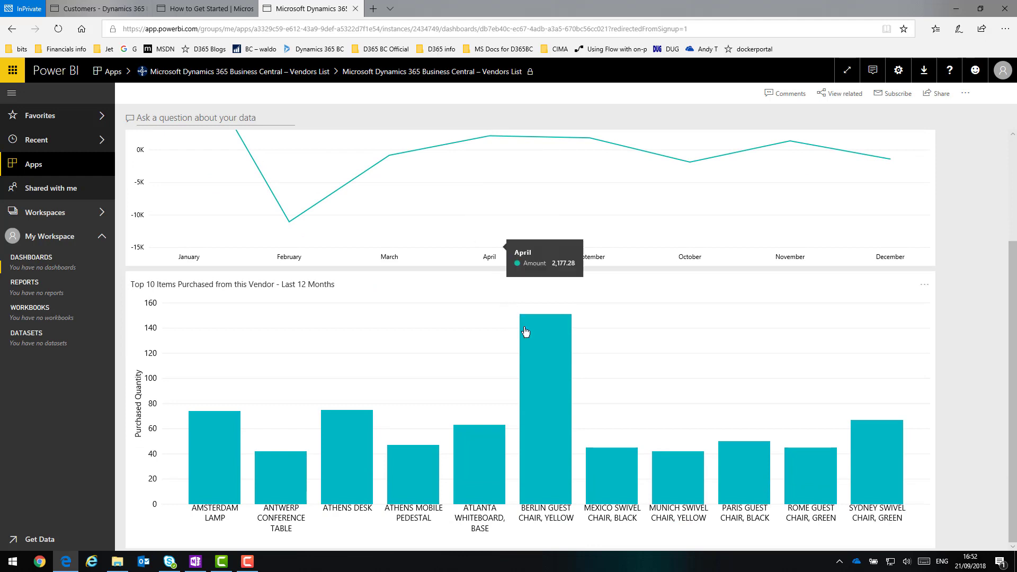
mouse_move(533, 346)
scroll(375, 273, "up", 3)
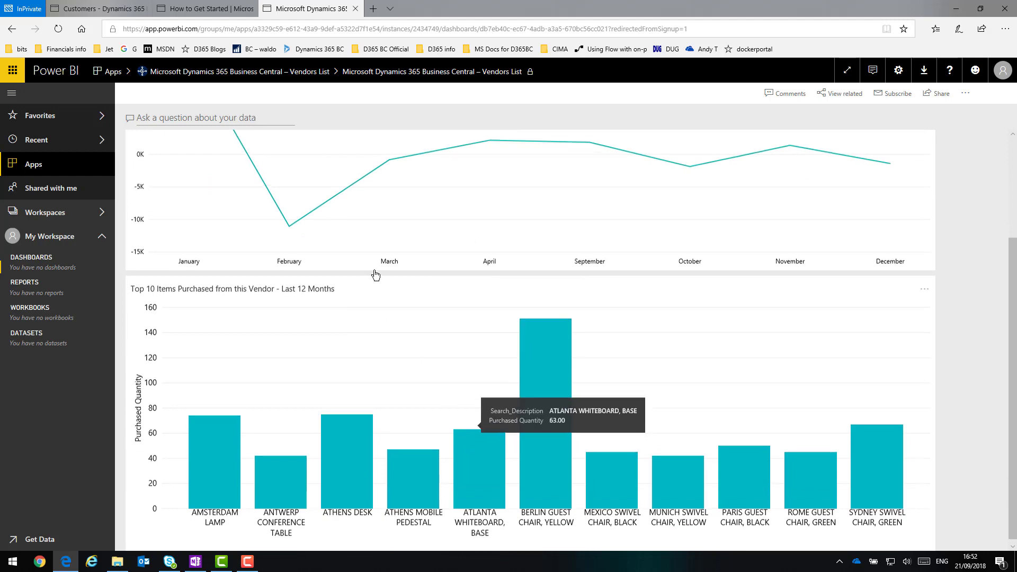
Step: Back on Apps, open the Business Central – Finance dashboard and scroll through it
left_click(31, 168)
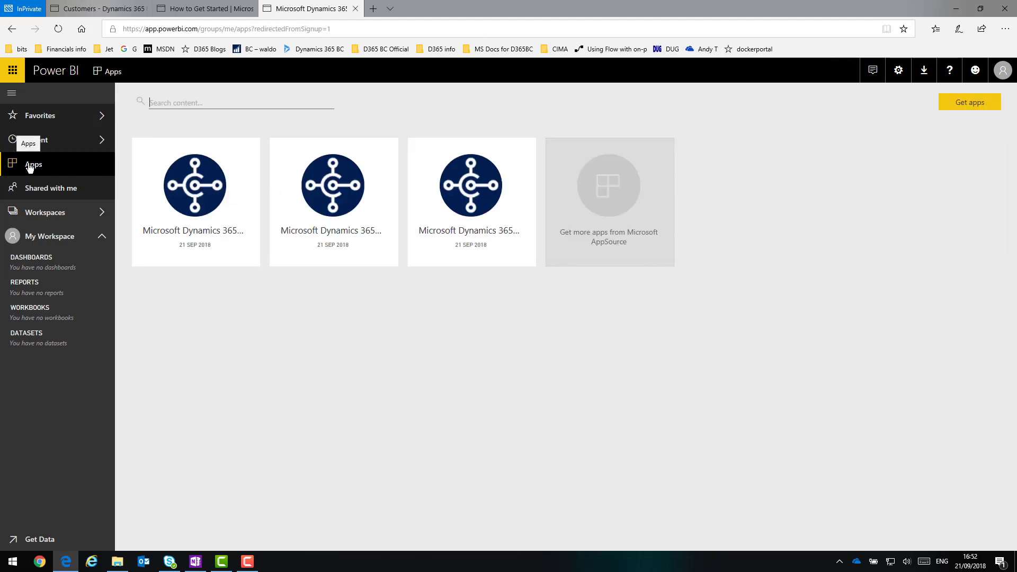
left_click(325, 188)
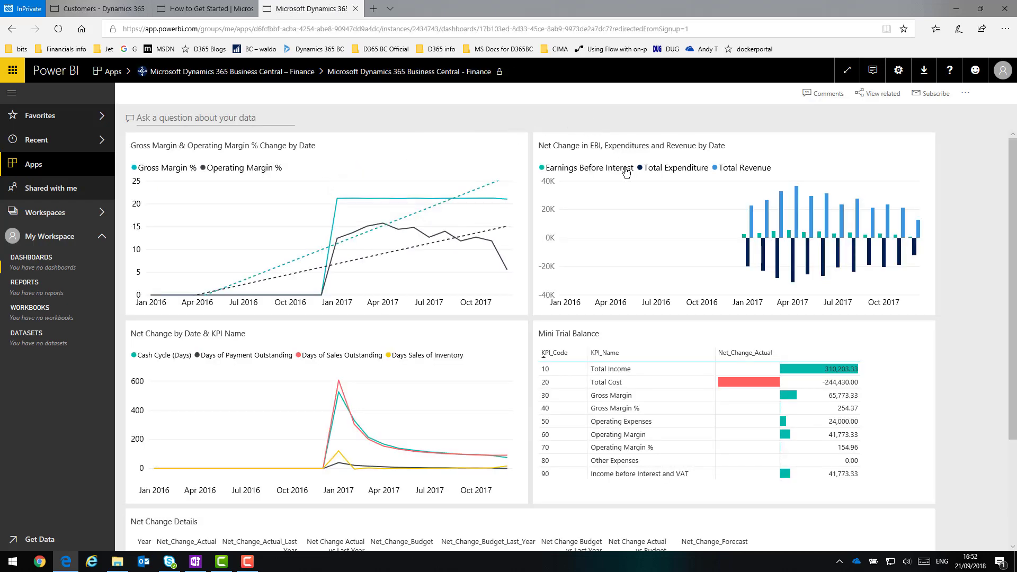
scroll(622, 262, "down", 3)
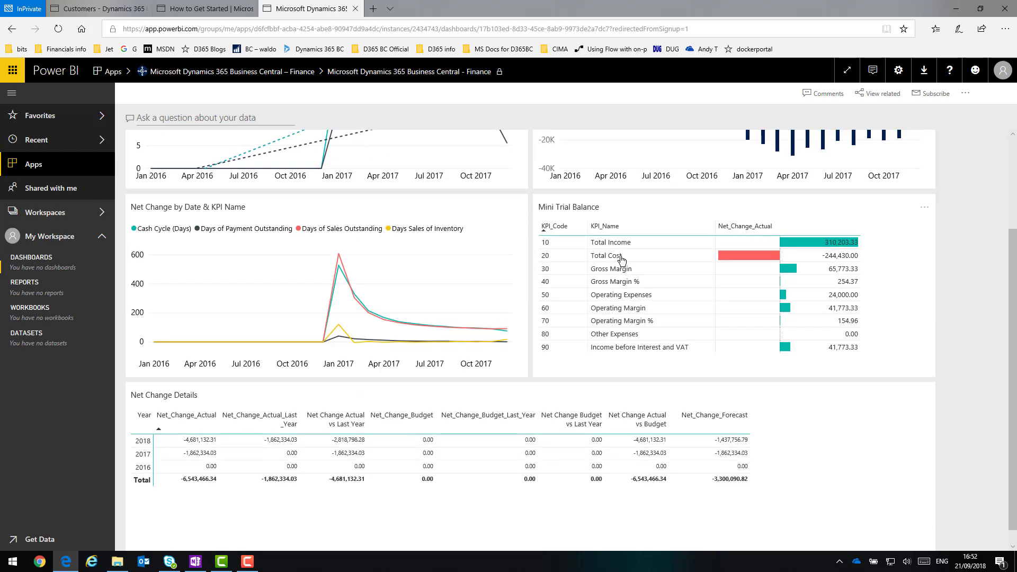
scroll(622, 260, "up", 3)
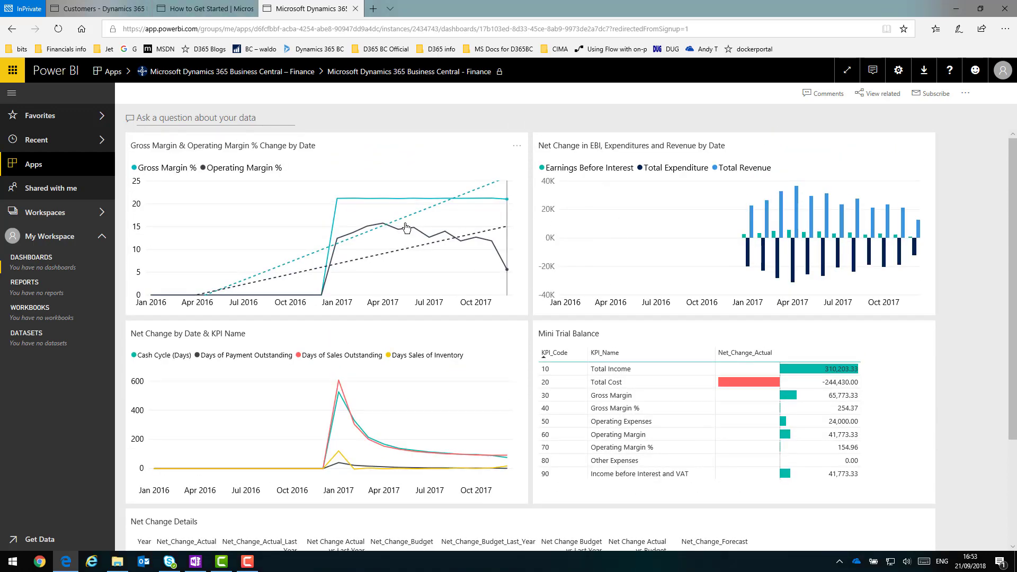
Step: In Business Central, go to the role centre and scroll to the Power BI Reports part
left_click(99, 11)
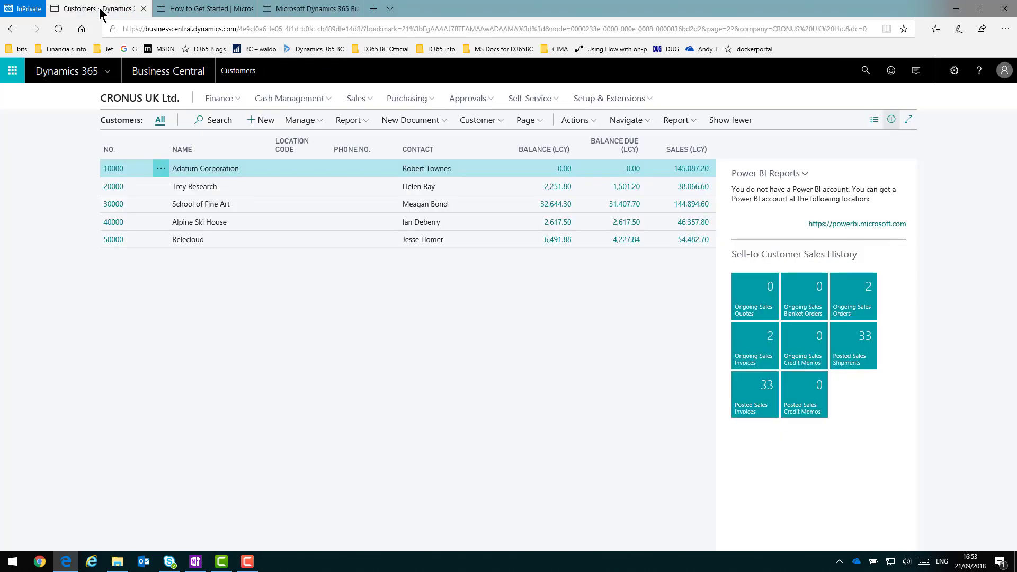
left_click(121, 99)
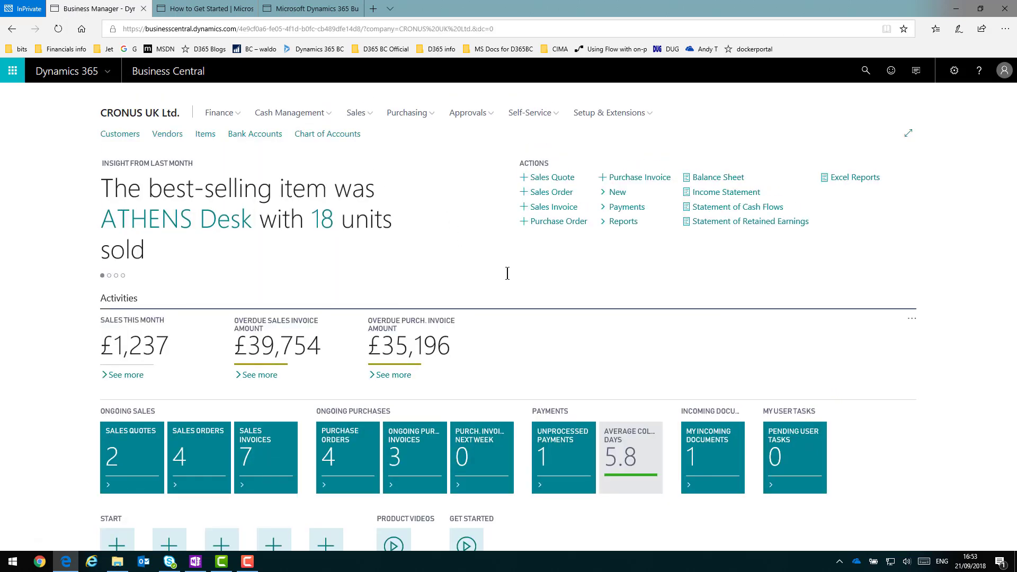
scroll(552, 266, "down", 7)
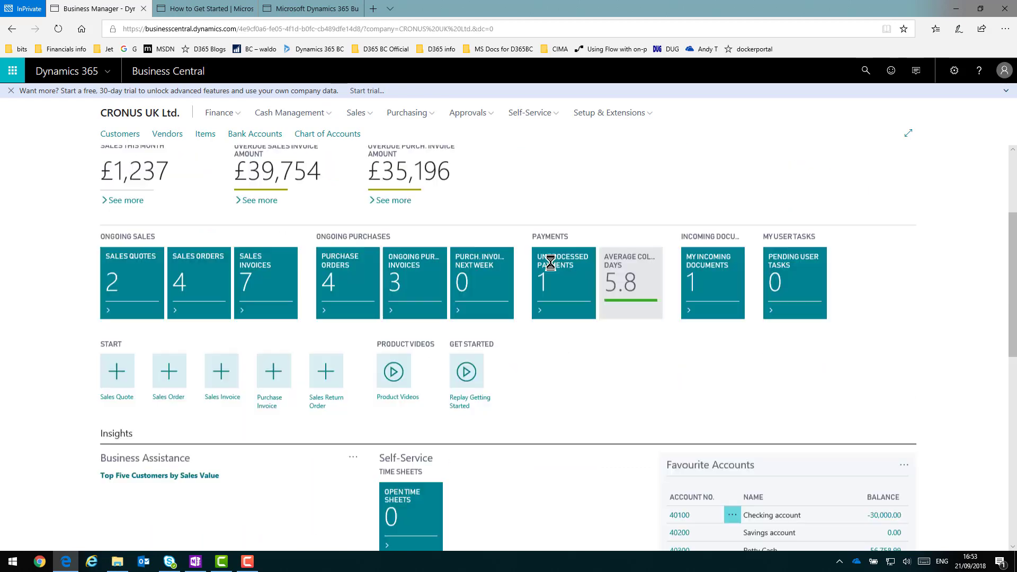
scroll(550, 260, "down", 4)
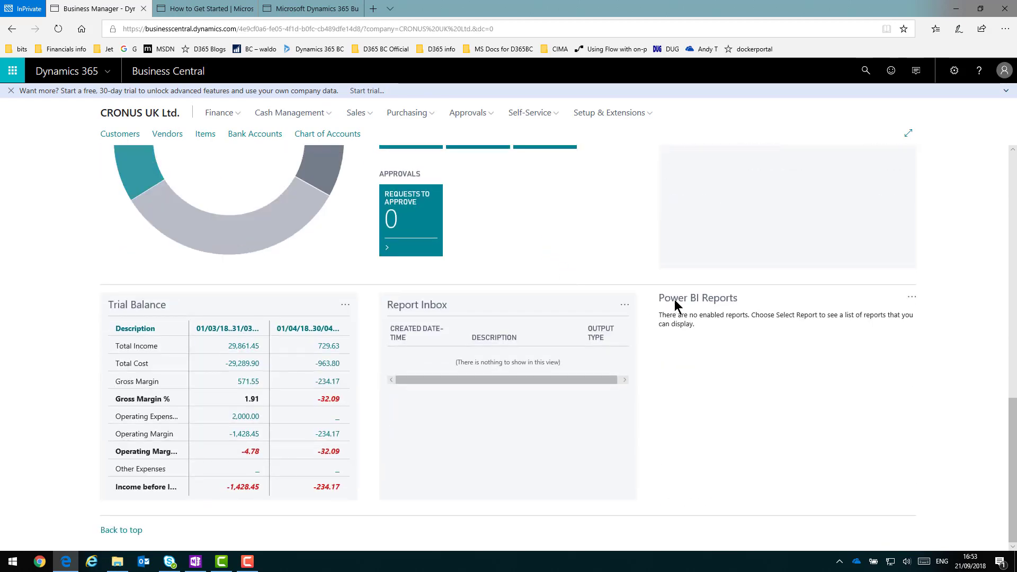
Step: Enable the Finance report under Select Report > Edit List and confirm with OK
left_click(911, 299)
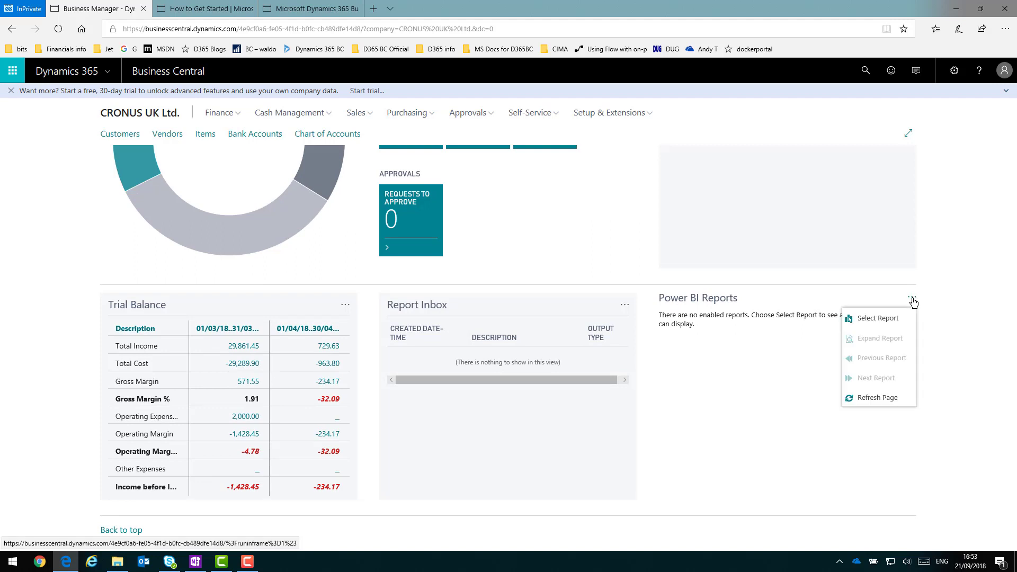
left_click(876, 318)
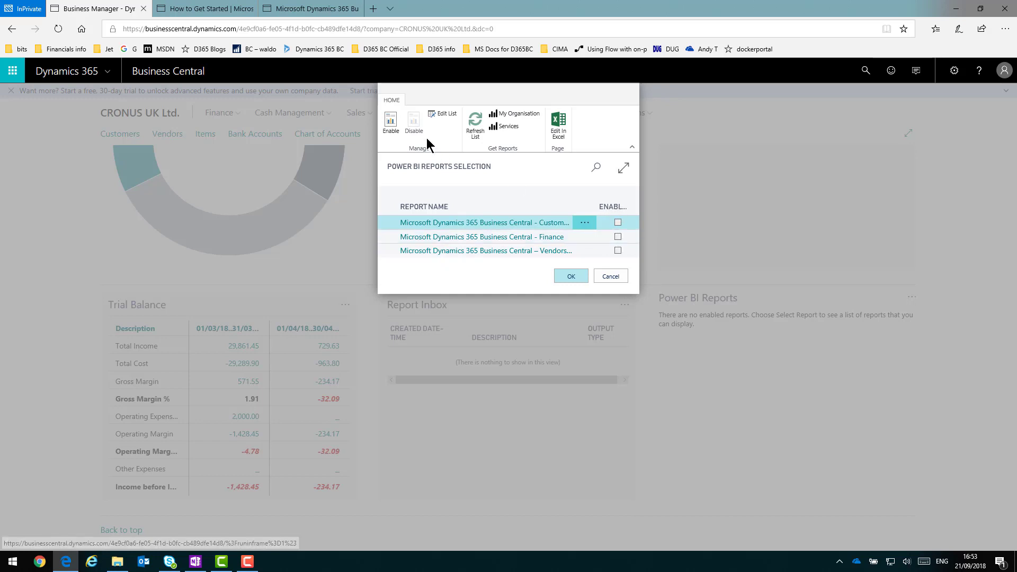
left_click(437, 113)
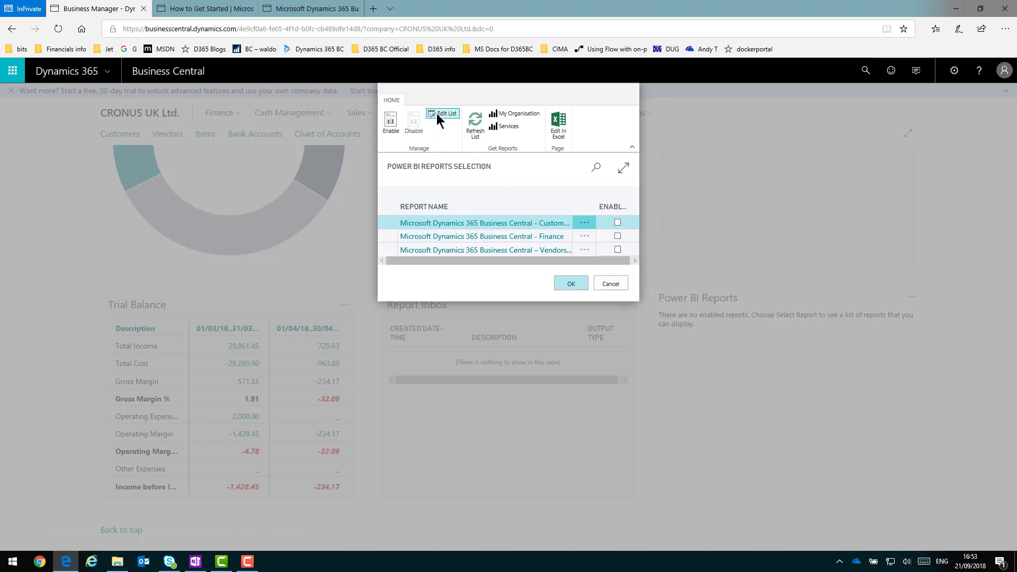
left_click(617, 237)
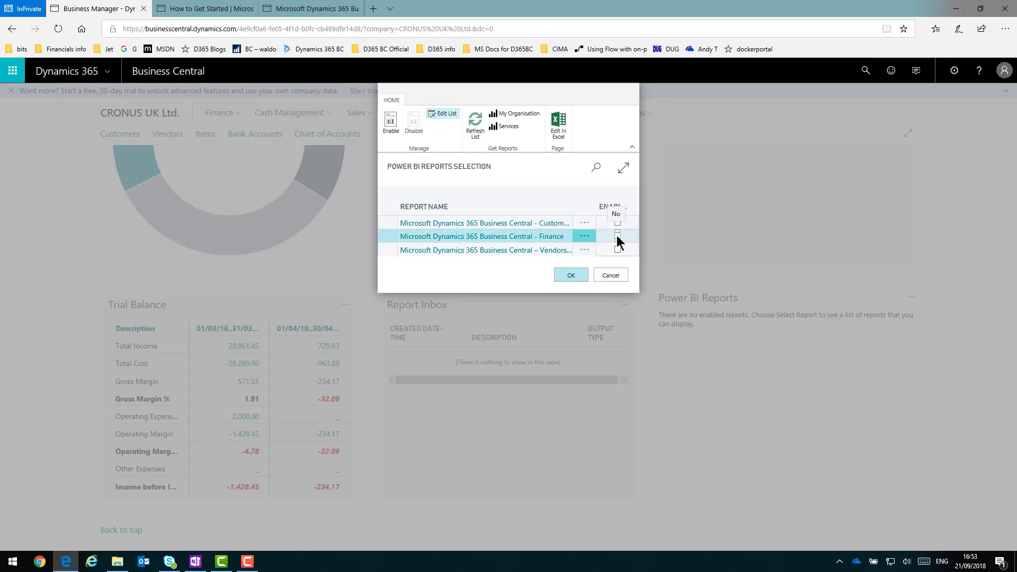
left_click(572, 275)
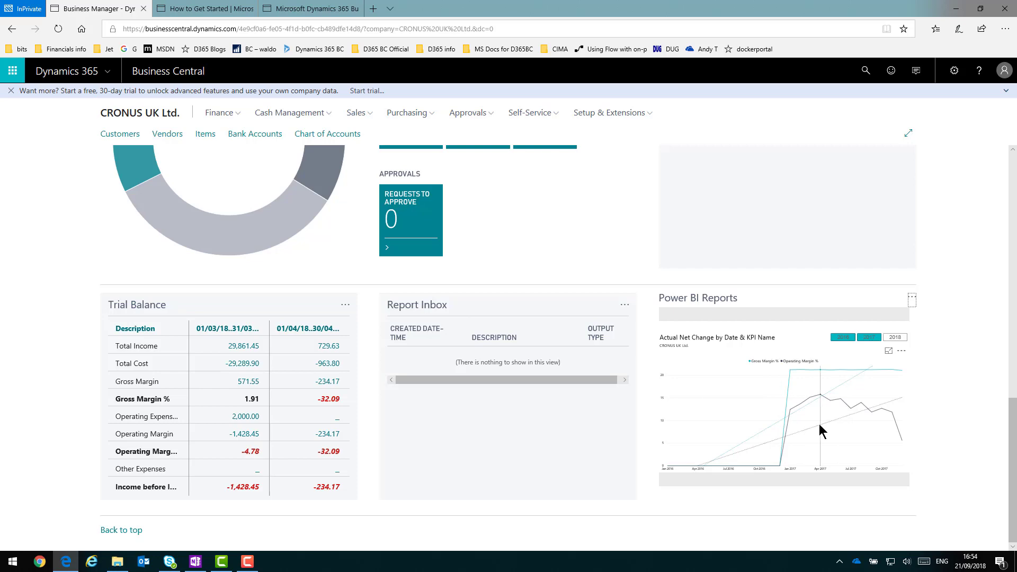
mouse_move(820, 425)
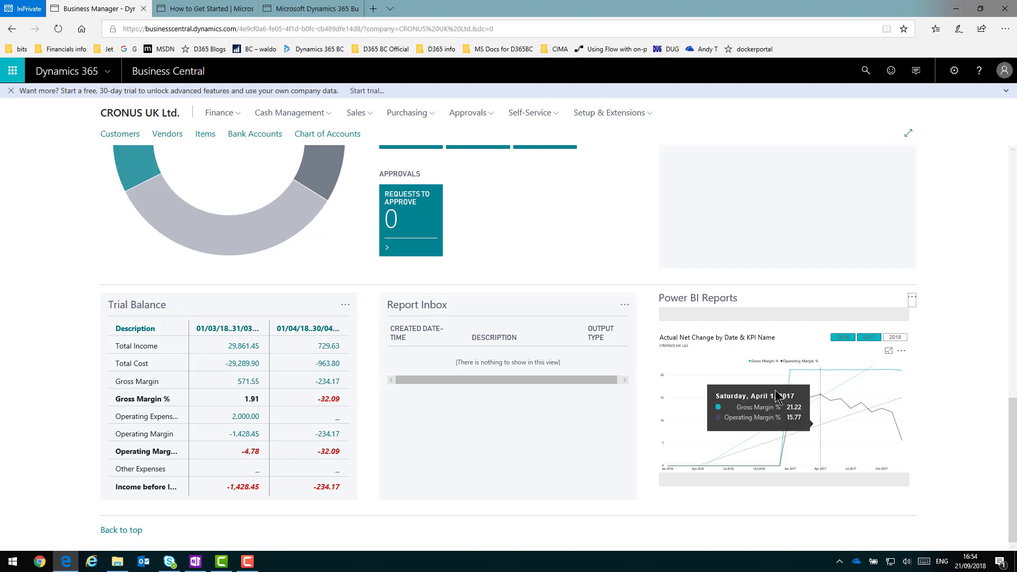
scroll(711, 310, "up", 15)
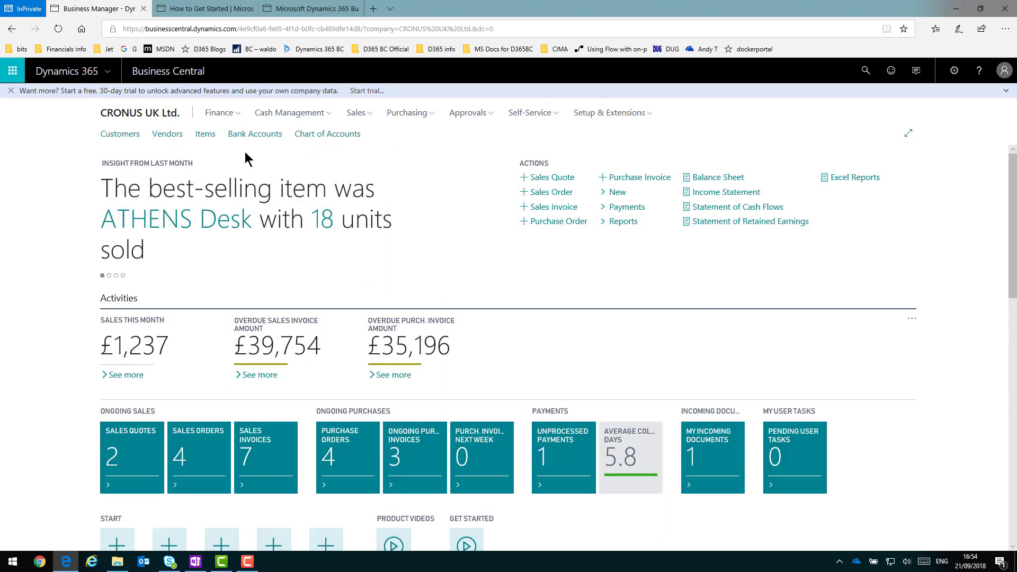
Step: On the Customers list, enable the Customers List report in the Power BI Reports pane
left_click(123, 135)
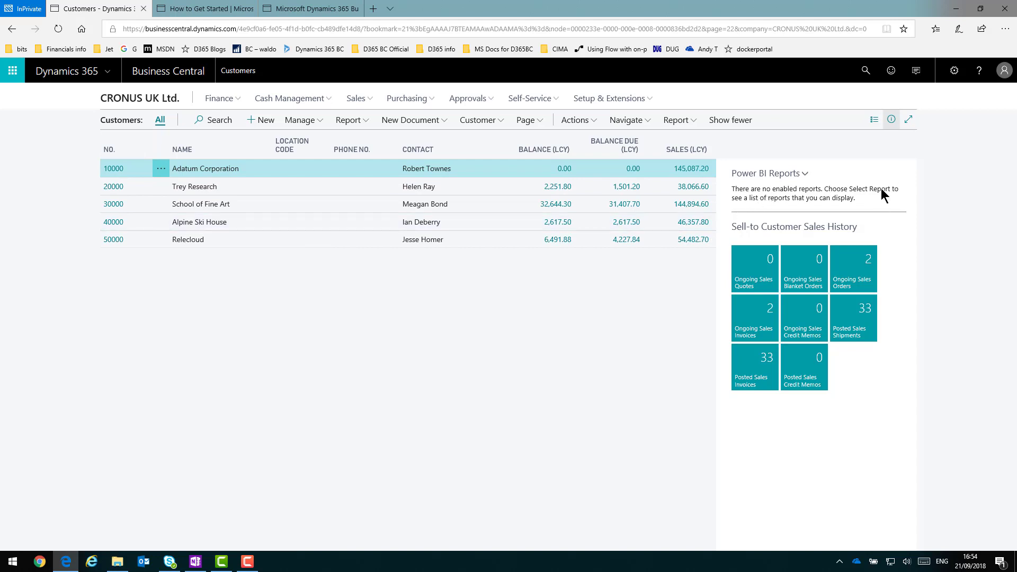
left_click(804, 174)
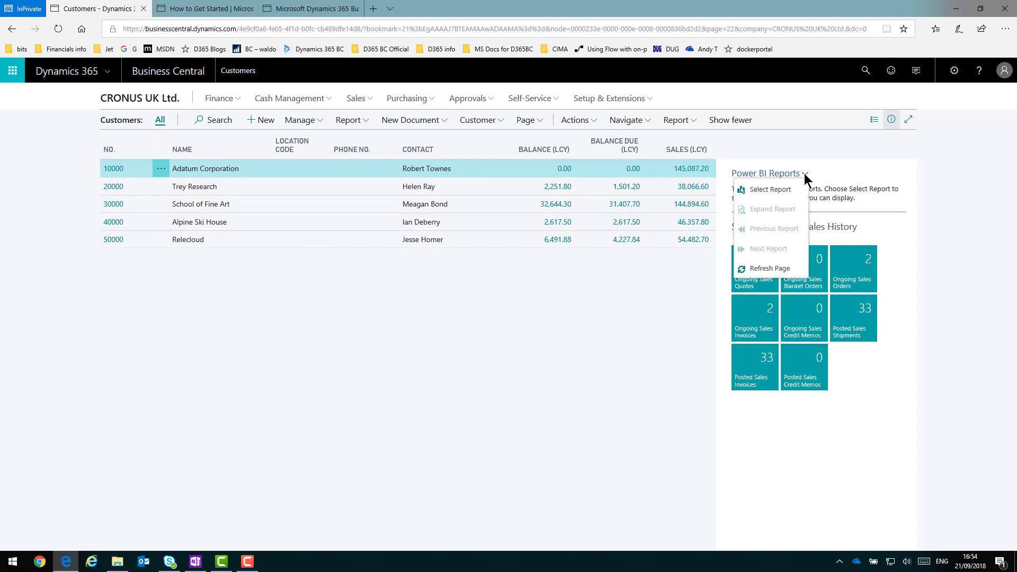
left_click(766, 190)
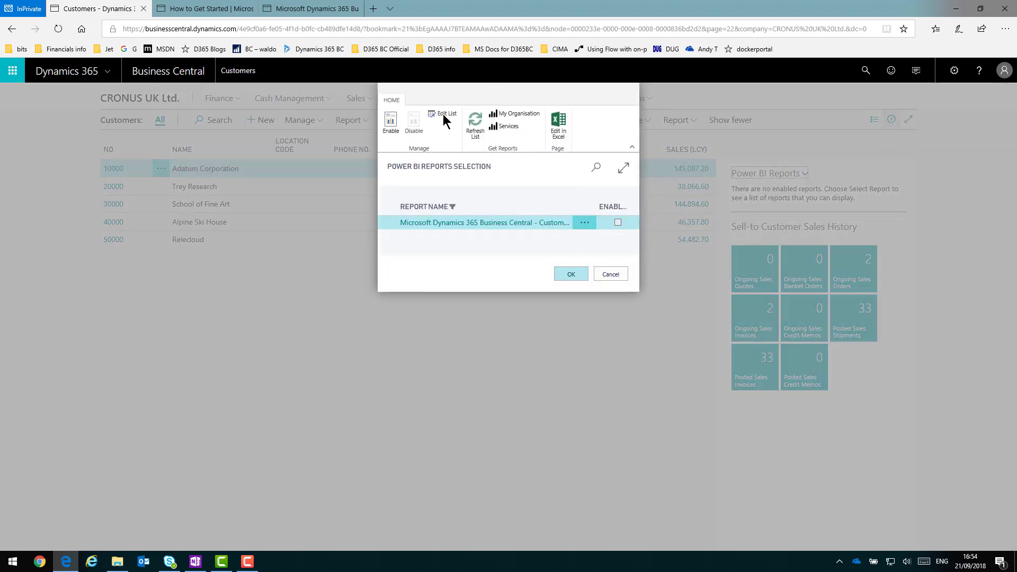
left_click(442, 113)
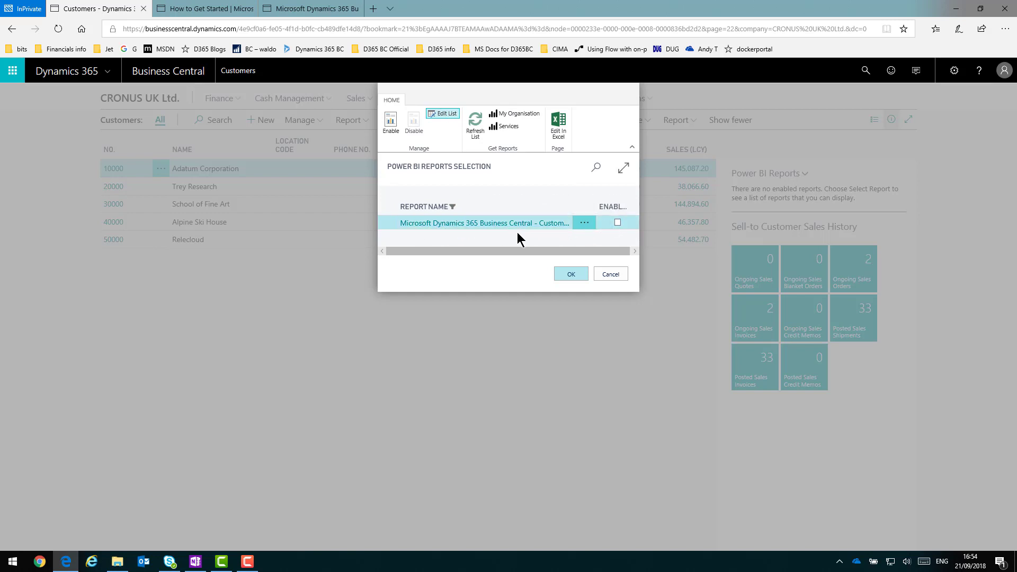
left_click(618, 223)
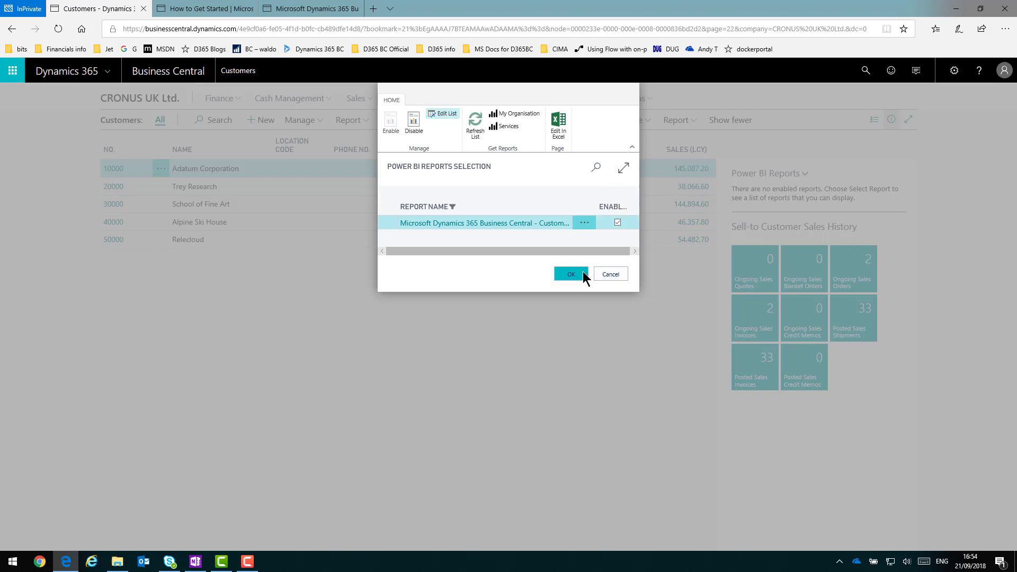
left_click(583, 272)
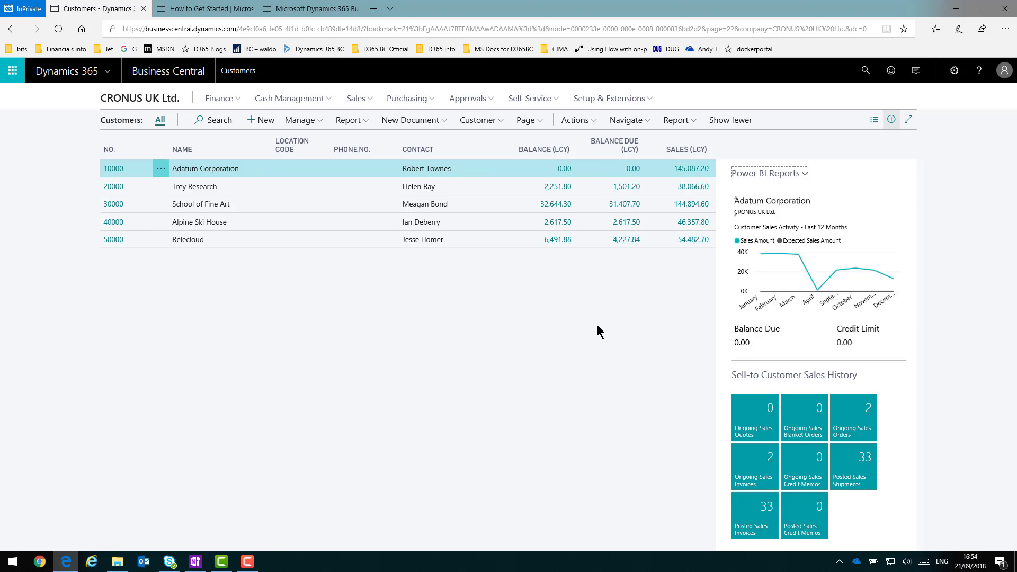
Step: Show the sales chart for Trey Research, School of Fine Art, Alpine Ski House and Relecloud
left_click(143, 193)
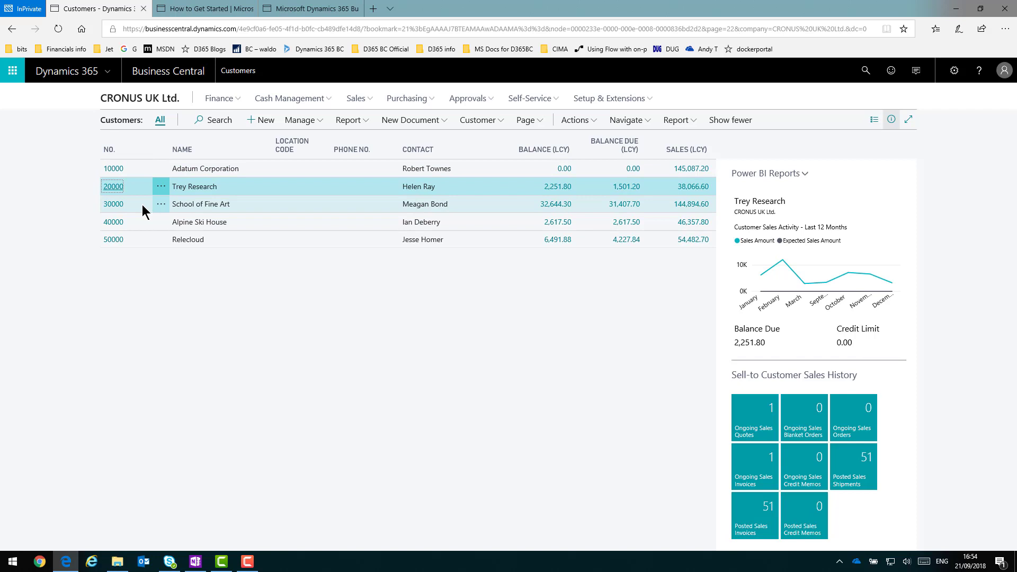
left_click(143, 210)
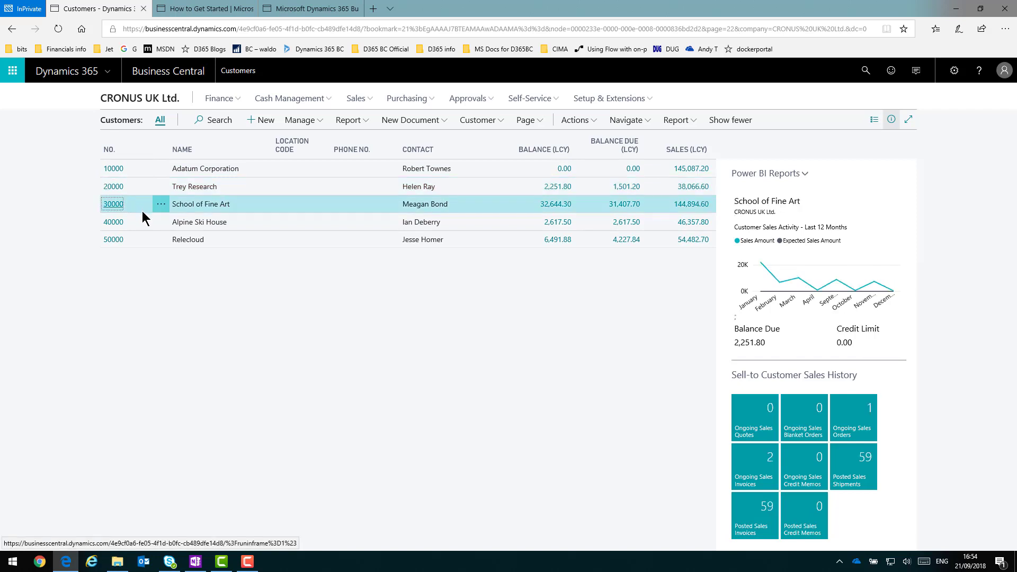
left_click(142, 227)
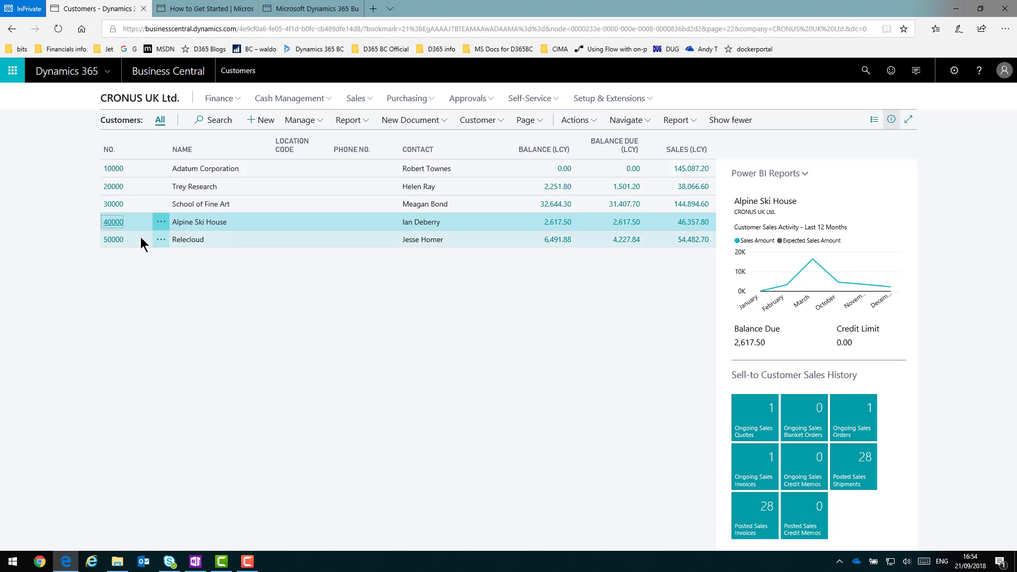
left_click(141, 237)
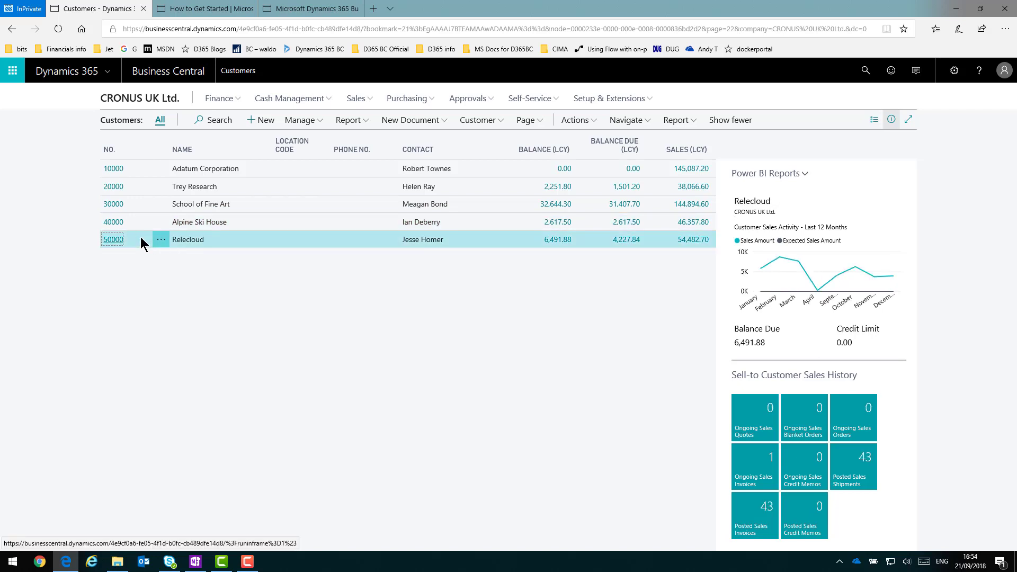
Step: From the role centre, open Vendors and enable the Vendors report in the Power BI pane
left_click(130, 100)
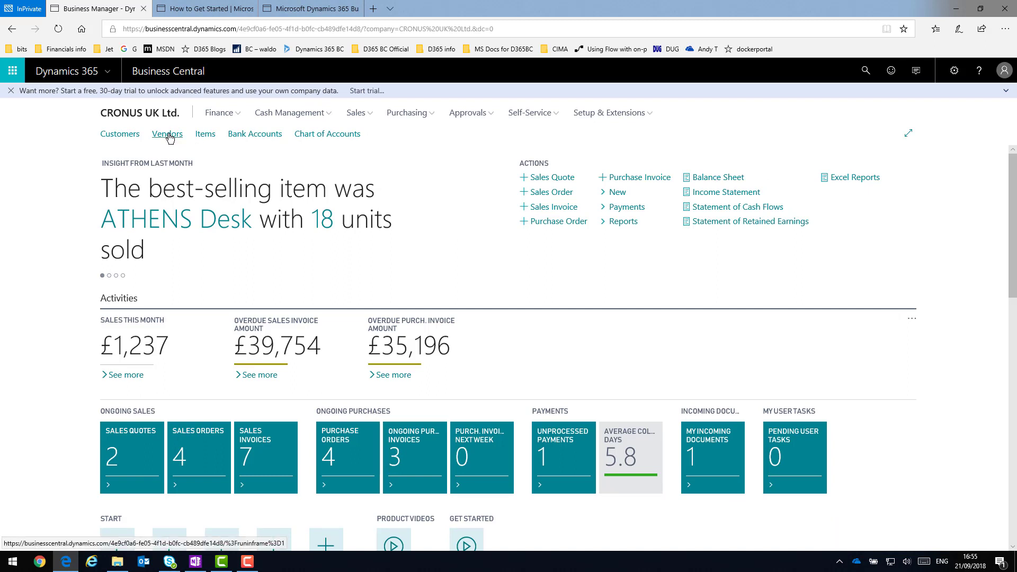
left_click(170, 136)
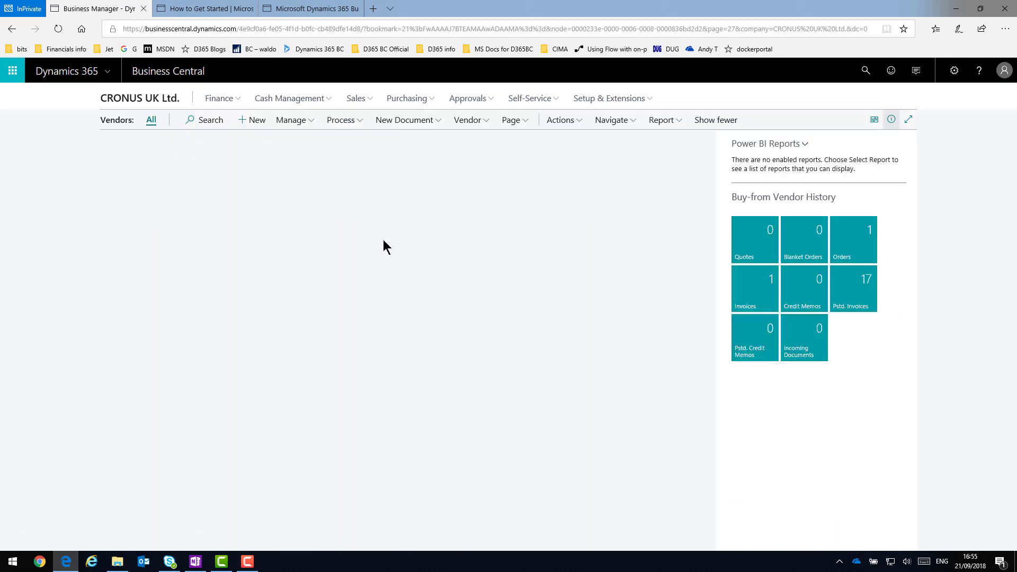
left_click(806, 150)
left_click(770, 160)
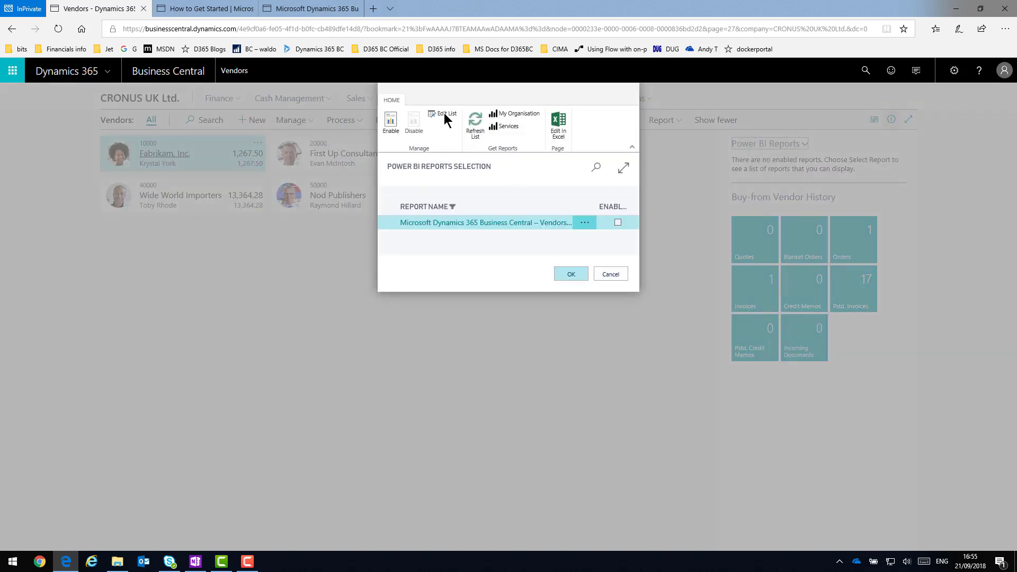
left_click(444, 112)
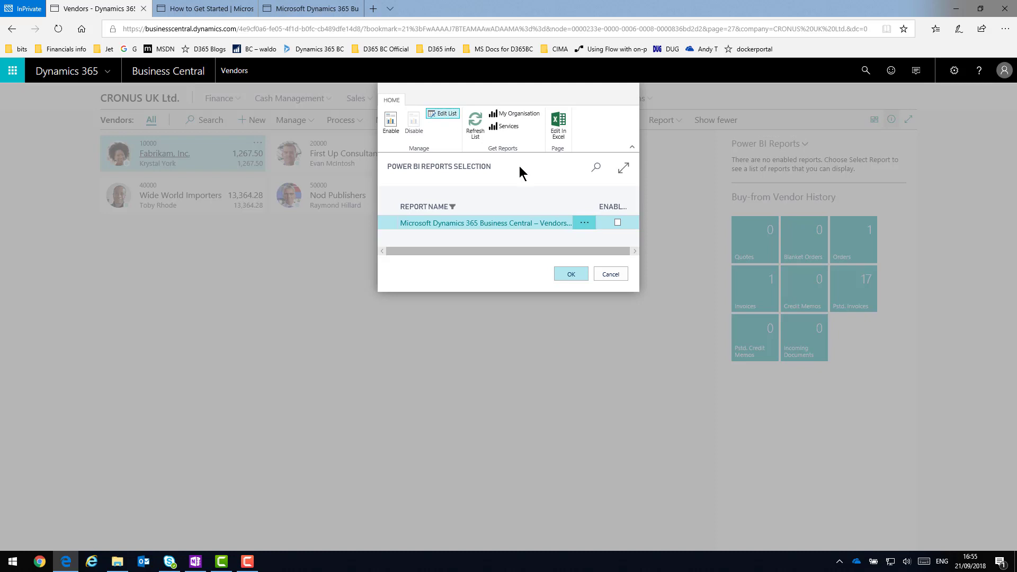
left_click(618, 223)
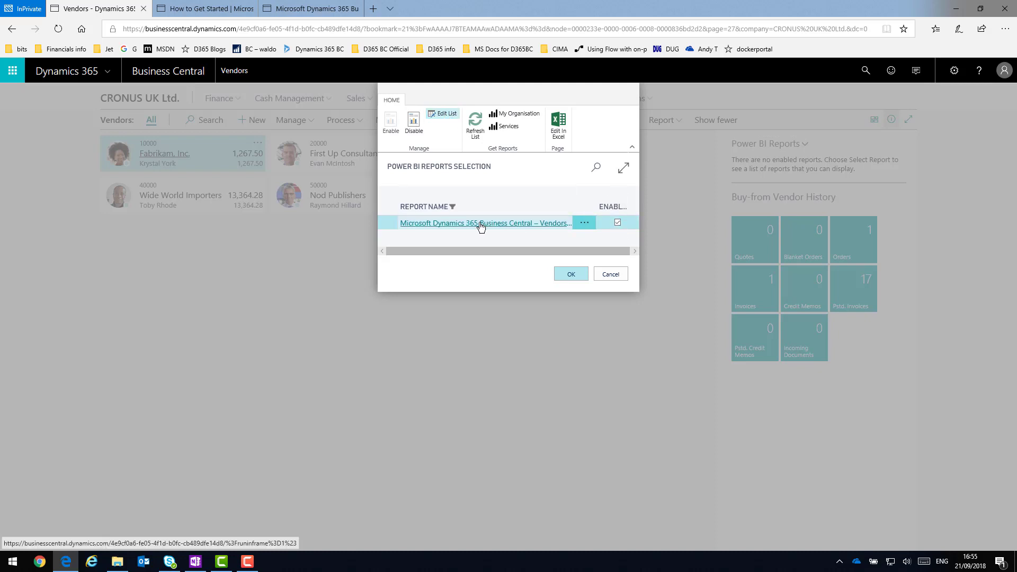
left_click(572, 274)
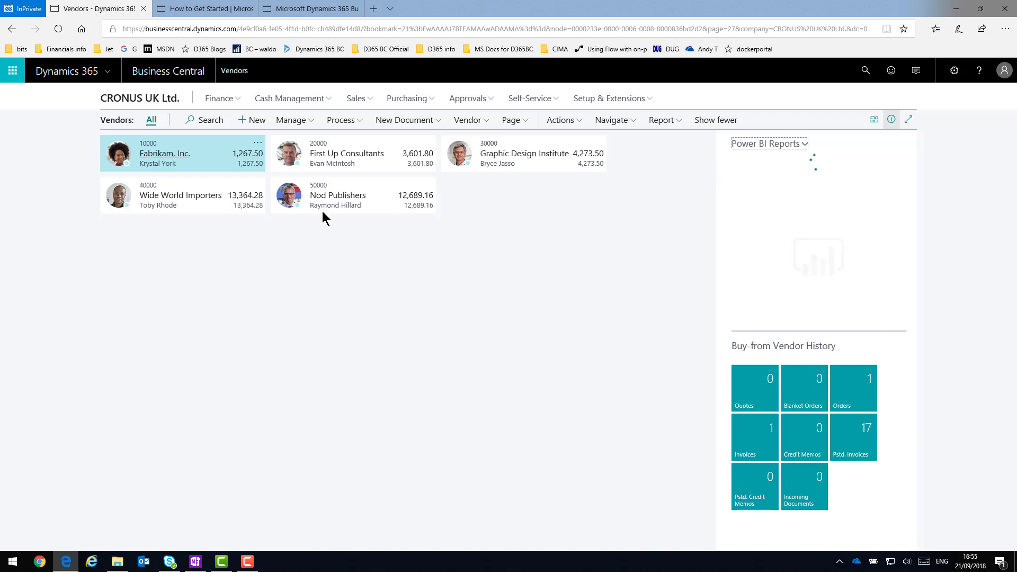
Step: Switch Vendors to list layout; chart First Up Consultants, Graphic Design Institute and Wide World Importers
left_click(873, 121)
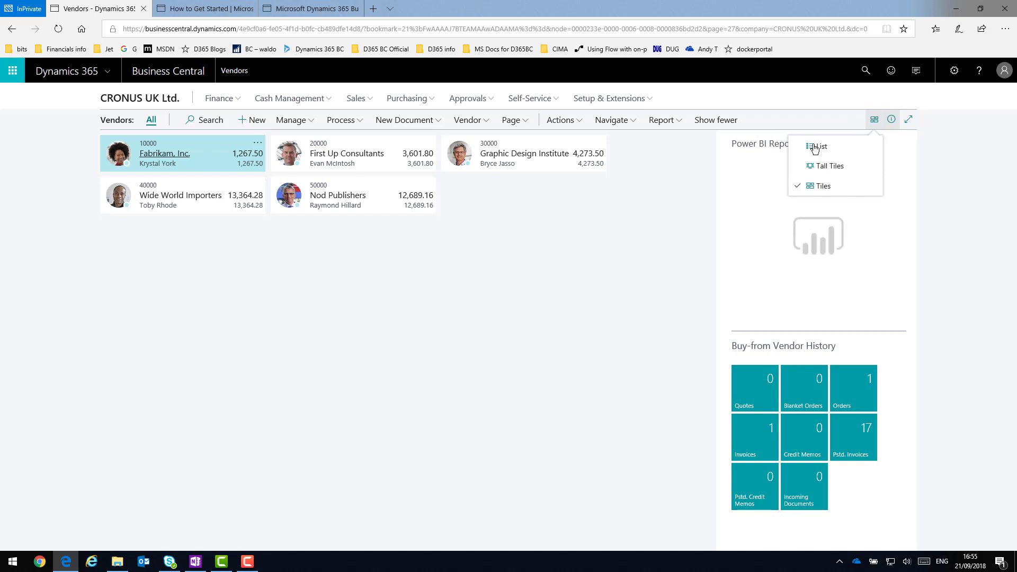
left_click(816, 148)
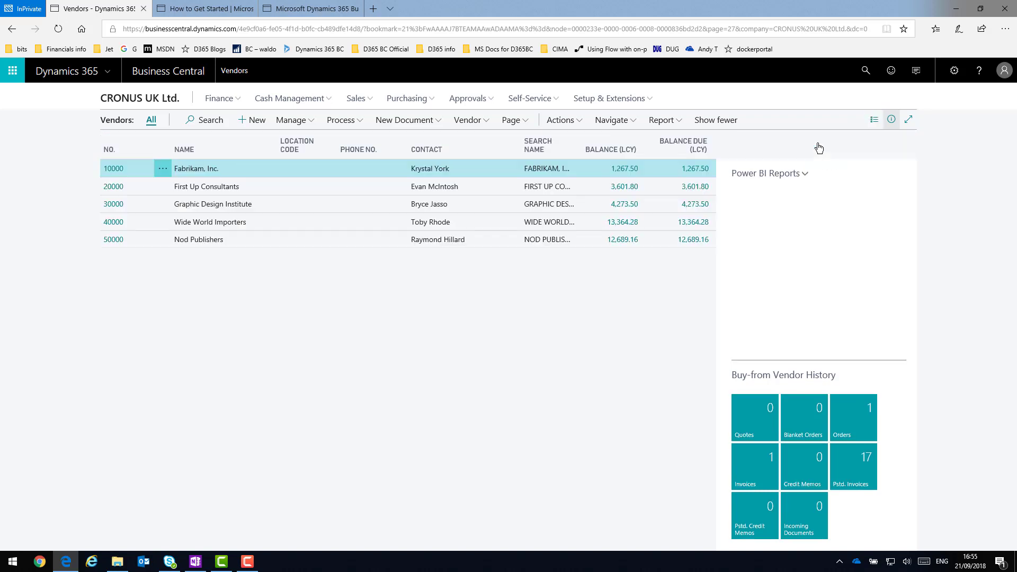
left_click(142, 189)
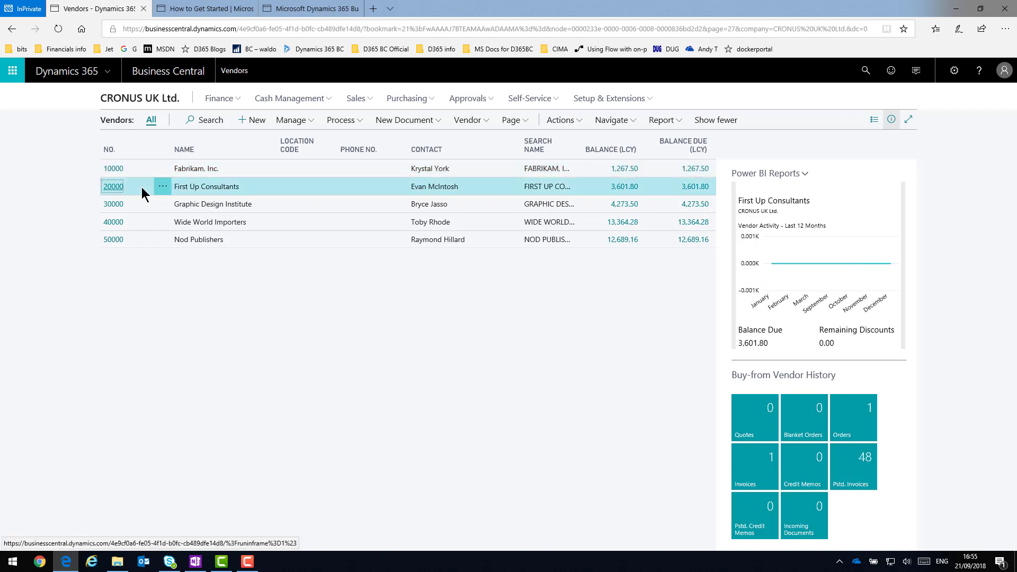
left_click(142, 204)
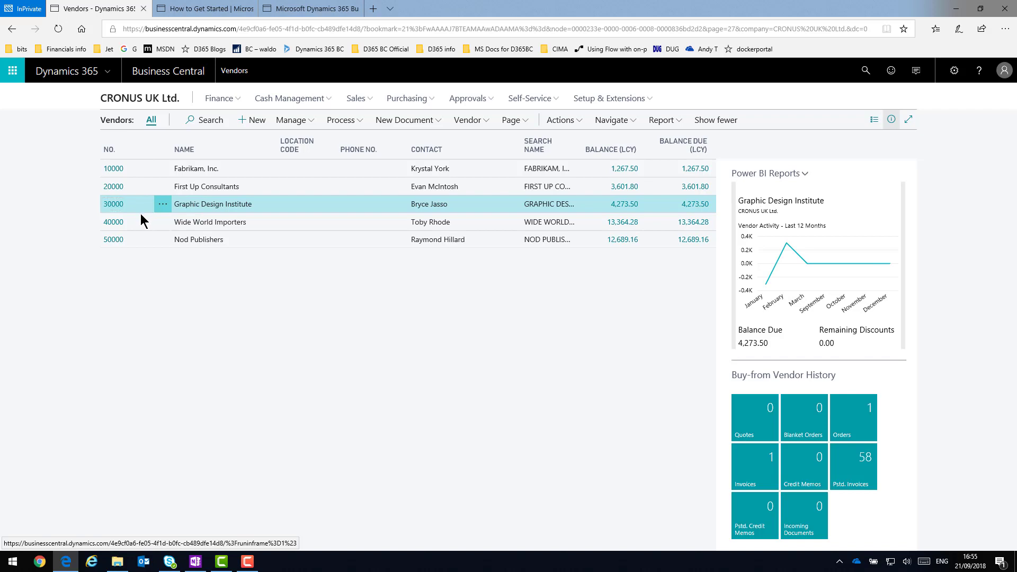
left_click(142, 222)
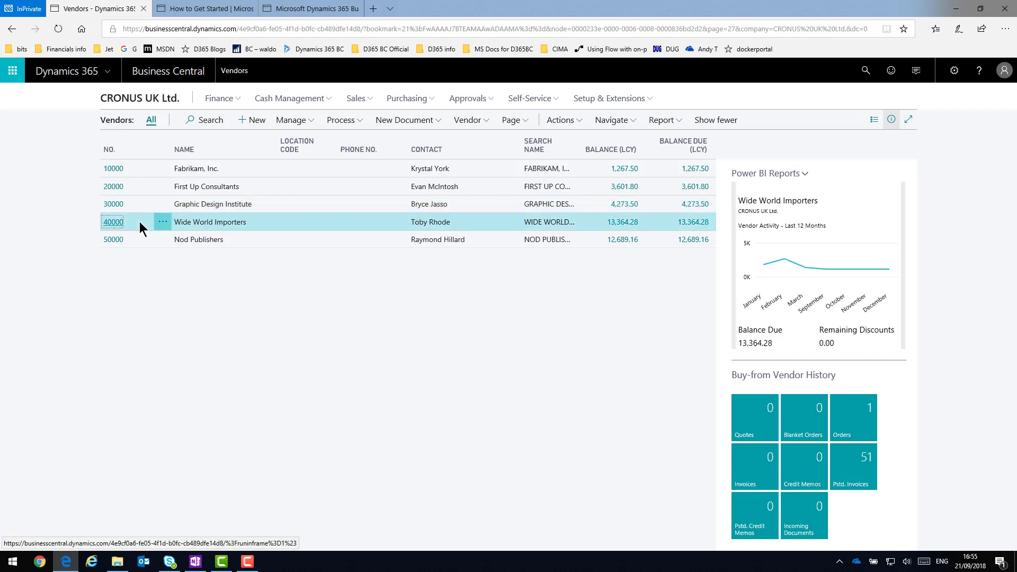
Step: Return to the CRONUS UK Ltd. role centre and bring up the Power BI report's options
left_click(128, 100)
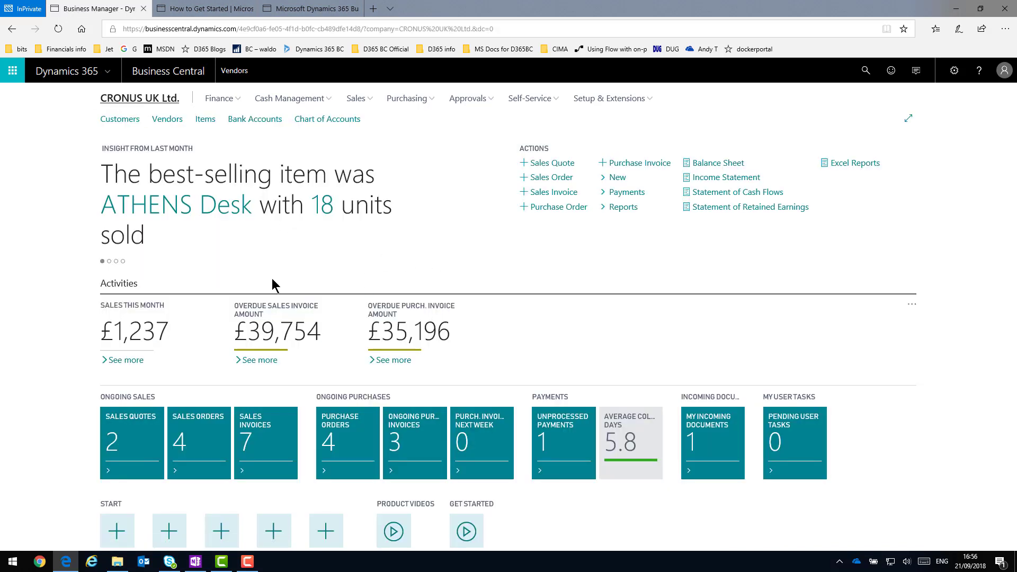
scroll(607, 262, "down", 7)
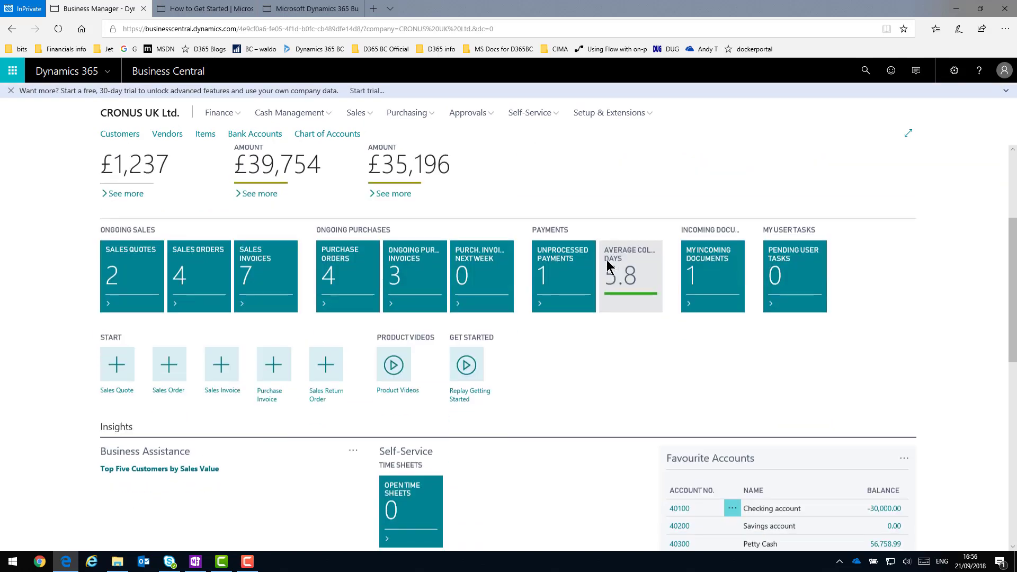
scroll(606, 258, "down", 2)
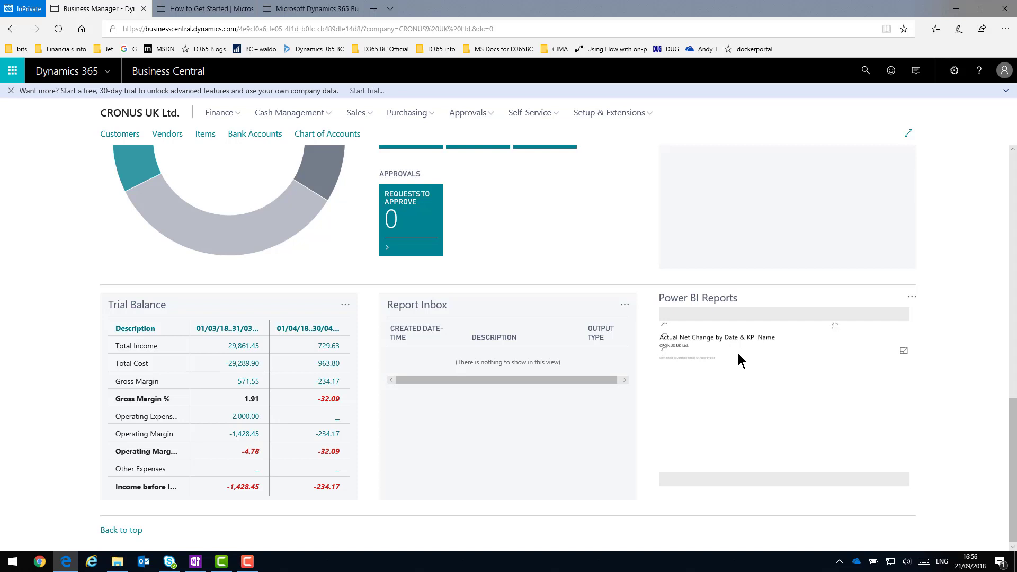
left_click(911, 298)
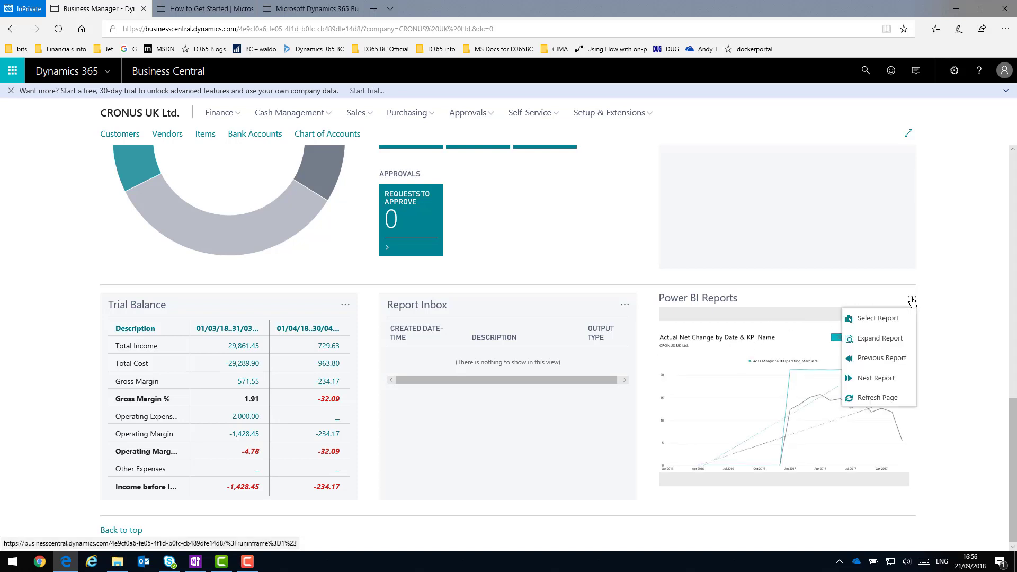
Step: Expand the Finance report and filter its chart to 2016 and 2018 instead of 2017
left_click(883, 339)
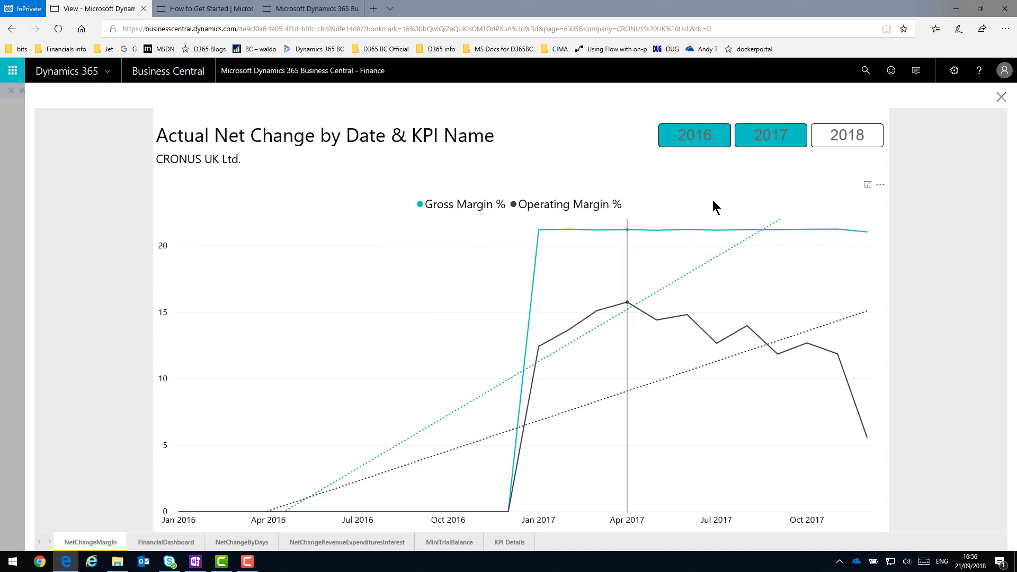
left_click(771, 135, "ctrl")
left_click(847, 135, "ctrl")
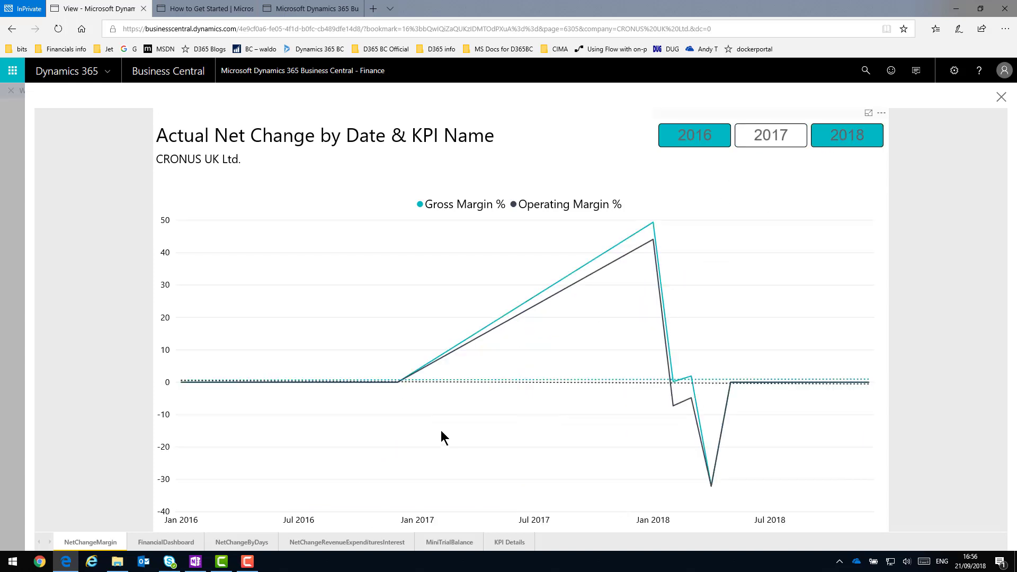
Step: View the FinancialDashboard, NetChangeByDays and NetChangeRevenueExpendituresInterest pages, then return to the Power BI dashboard
left_click(157, 545)
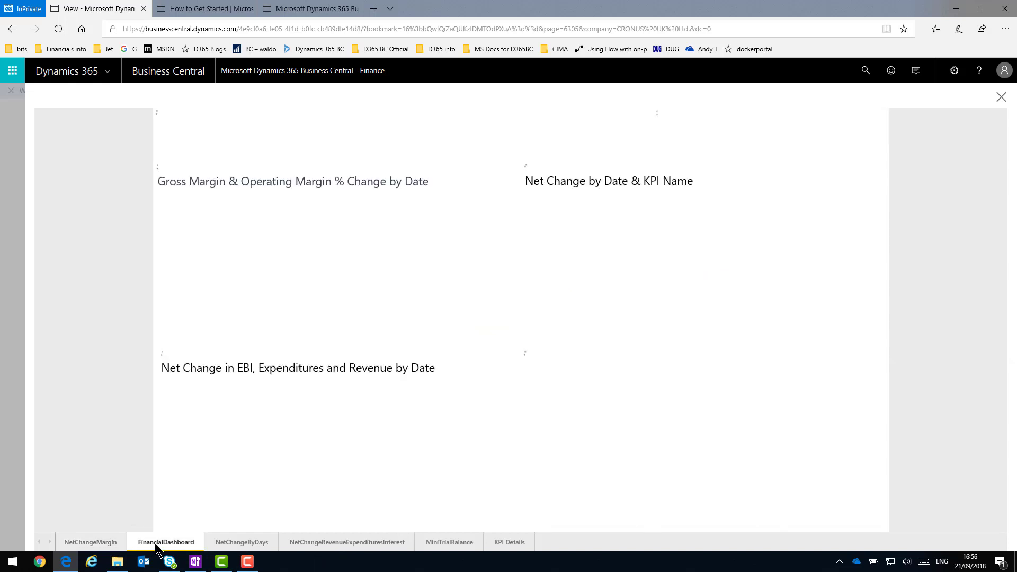
left_click(234, 546)
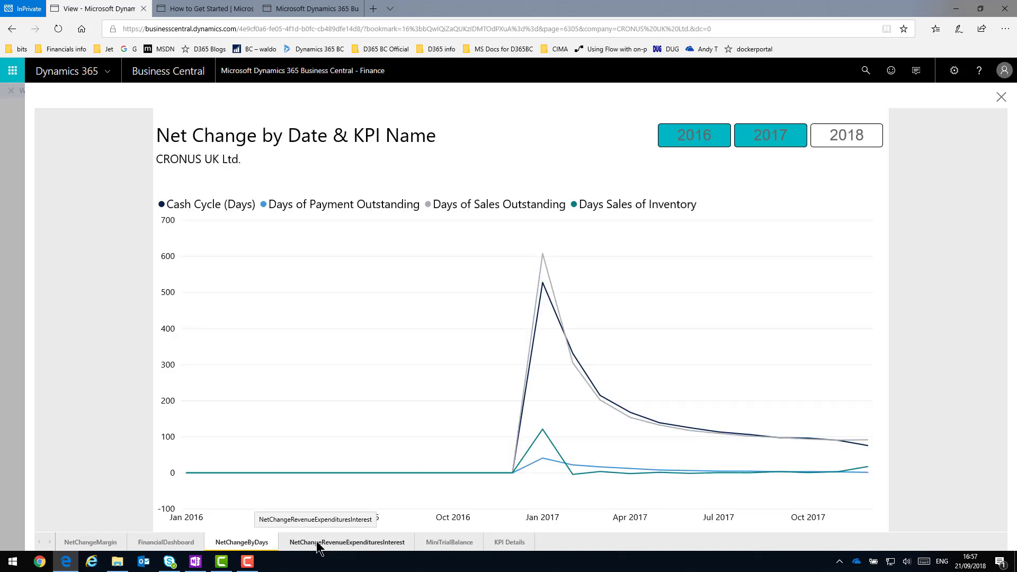
left_click(318, 543)
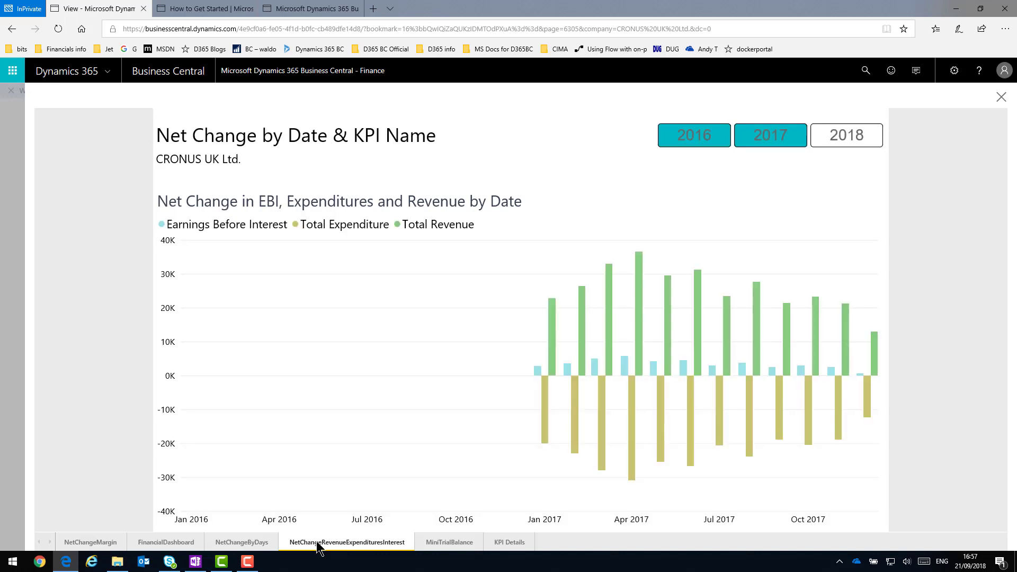
left_click(309, 9)
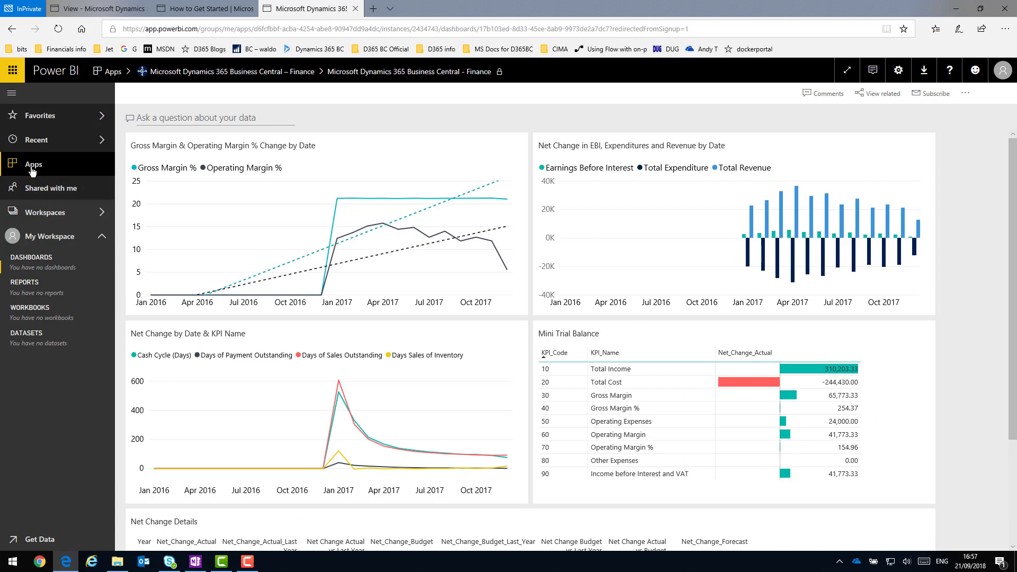
Step: Under Get Data > Services, search AppSource for 'busin' to list the Business Central apps
left_click(32, 540)
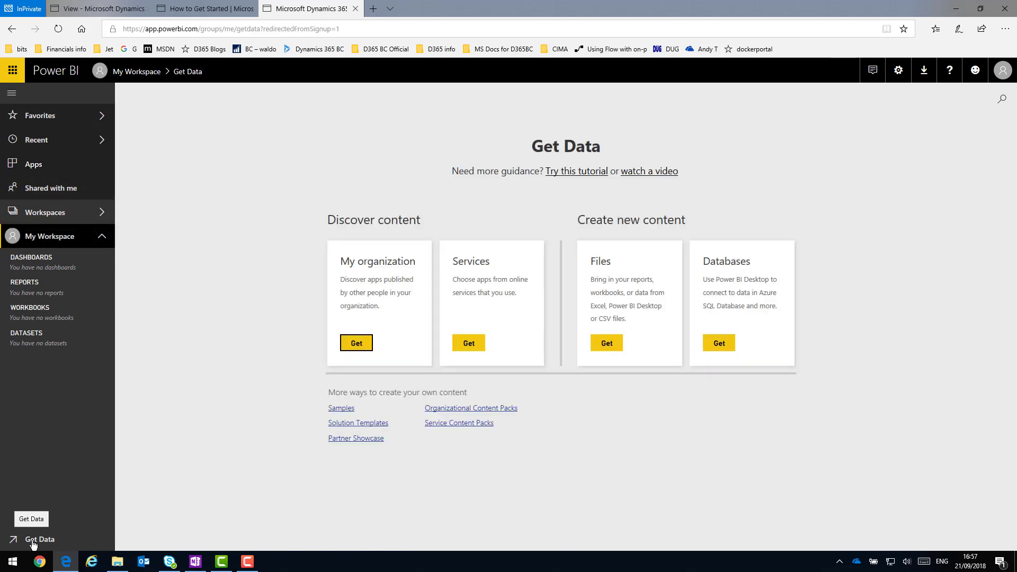
left_click(464, 339)
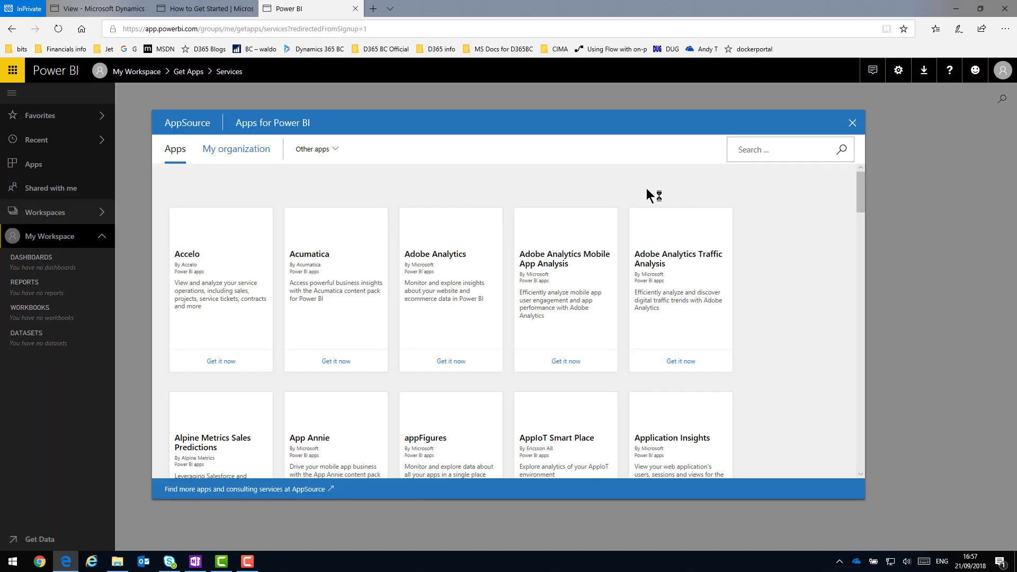
left_click(745, 149)
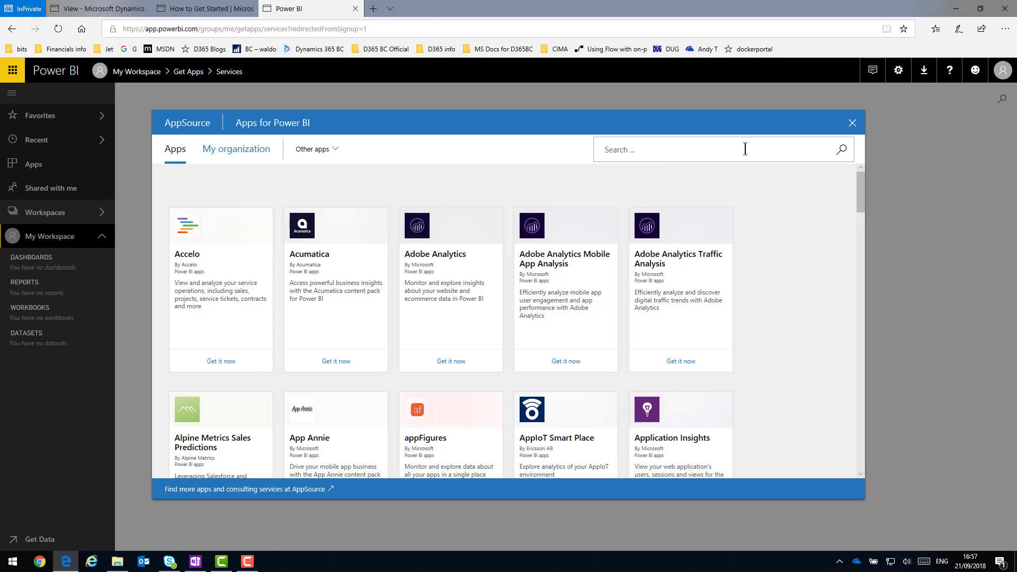
type("busines")
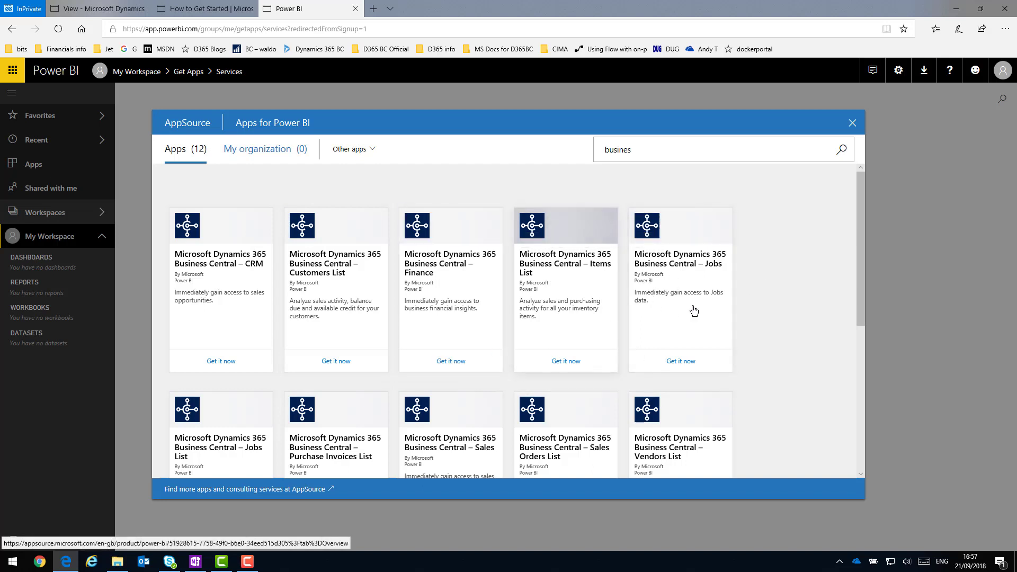
scroll(413, 353, "down", 1)
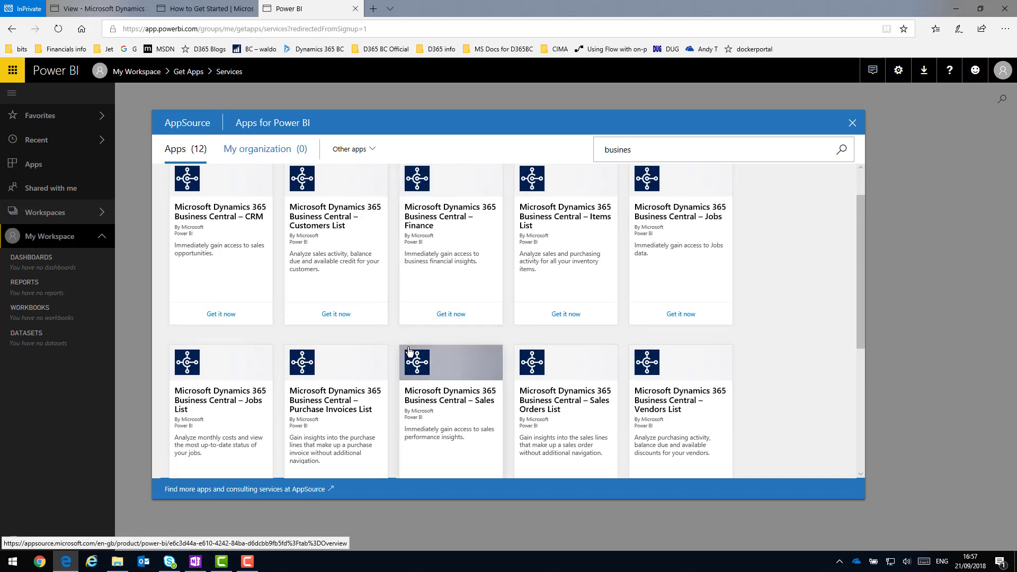